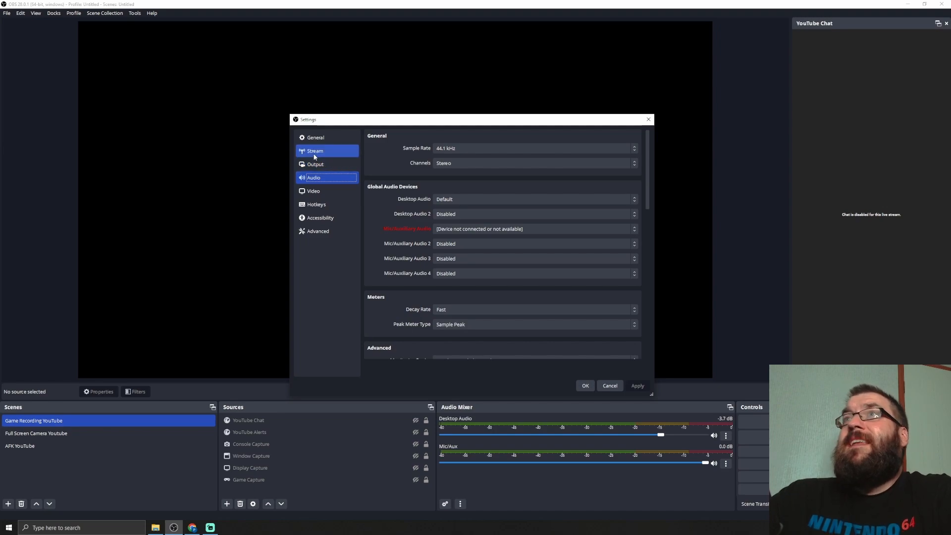
Open the streaming and audio output settings, and examine YouTube Help's video bitrate ranges for each resolution in the browser
left_click(315, 165)
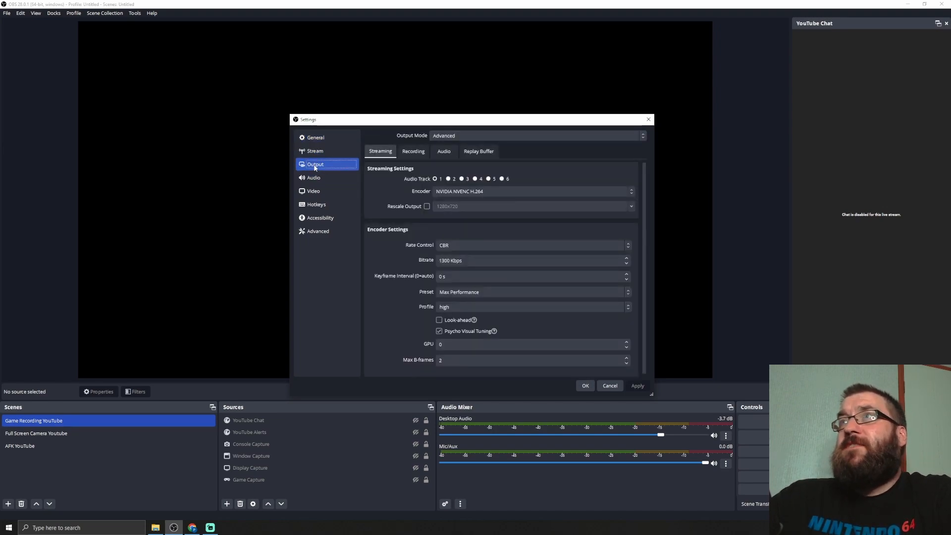
left_click(444, 151)
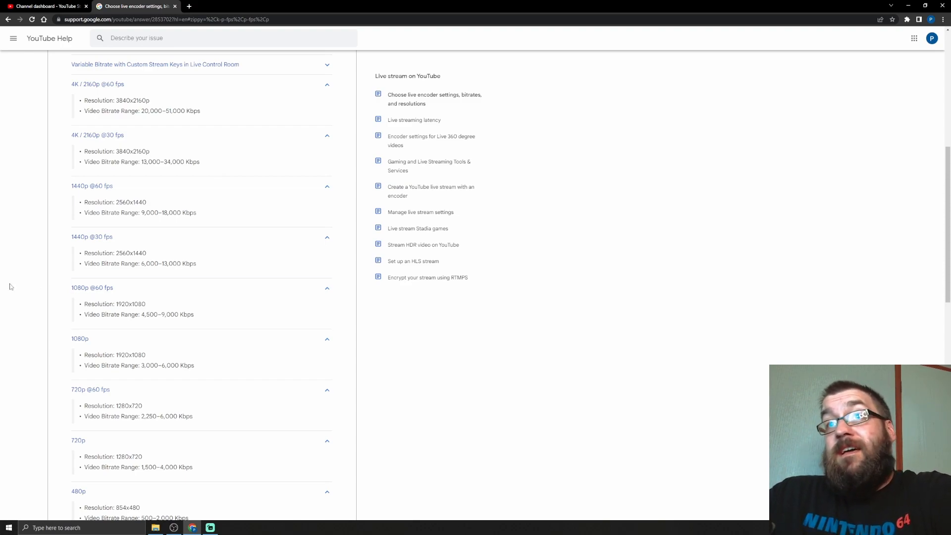
scroll(9, 286, "down", 4)
scroll(11, 161, "up", 4)
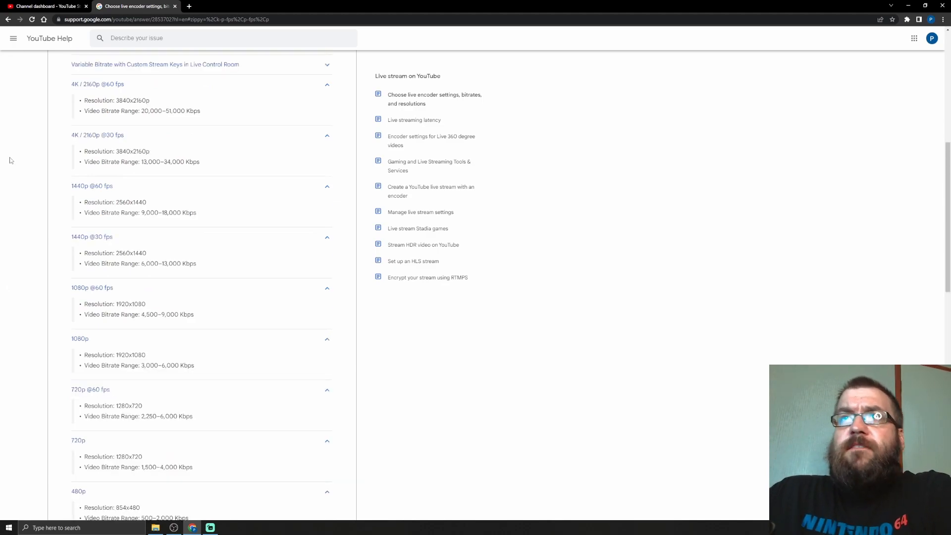
scroll(11, 160, "down", 3)
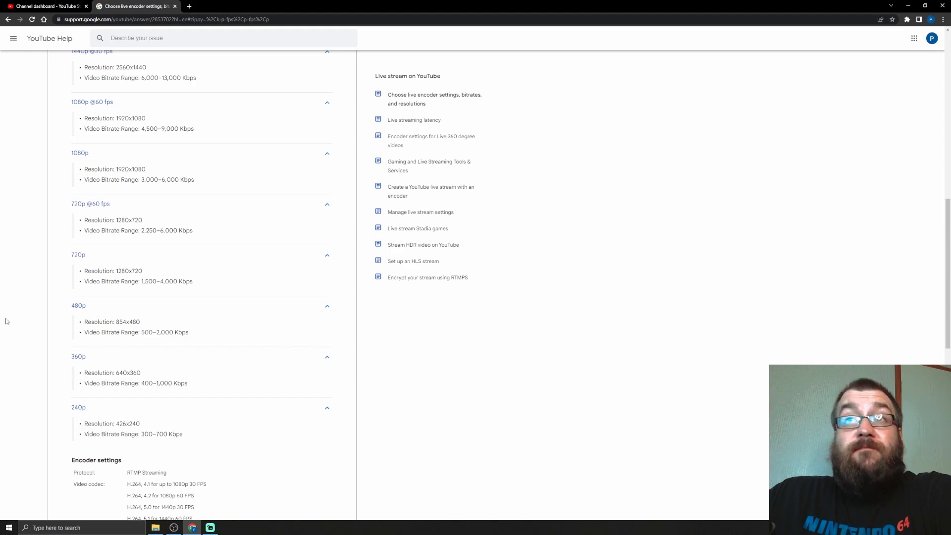
scroll(6, 321, "up", 5)
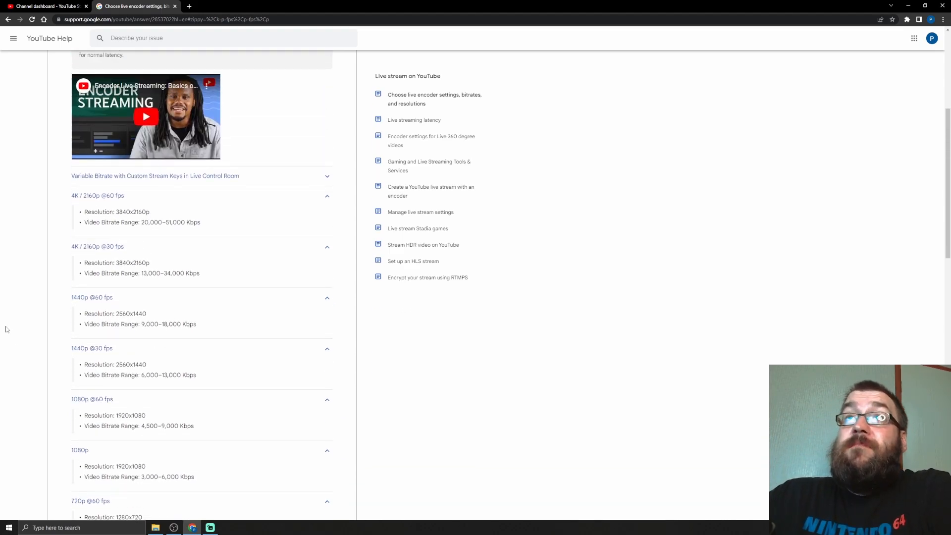
scroll(25, 341, "down", 1)
scroll(26, 341, "down", 1)
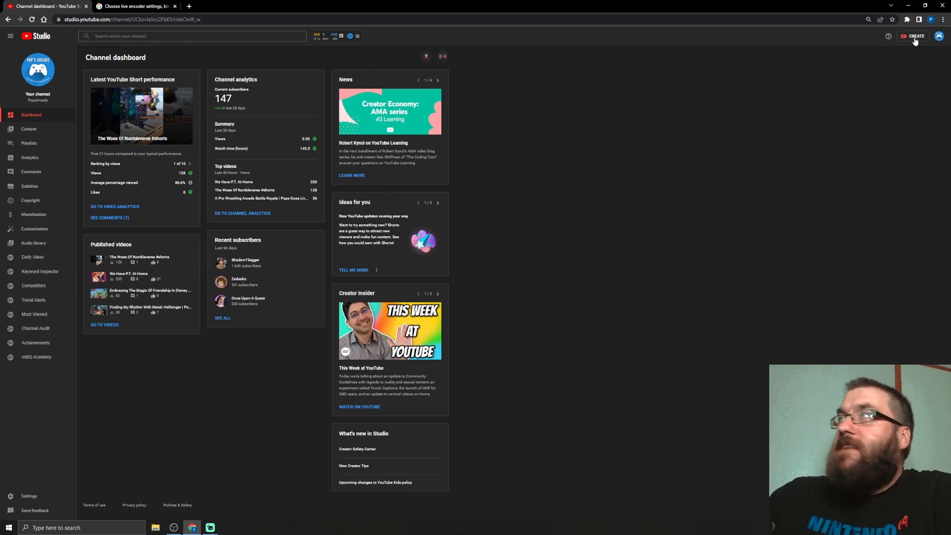
Open the channel's live stream management and publish the upcoming Deathloop stream with Public visibility
left_click(914, 40)
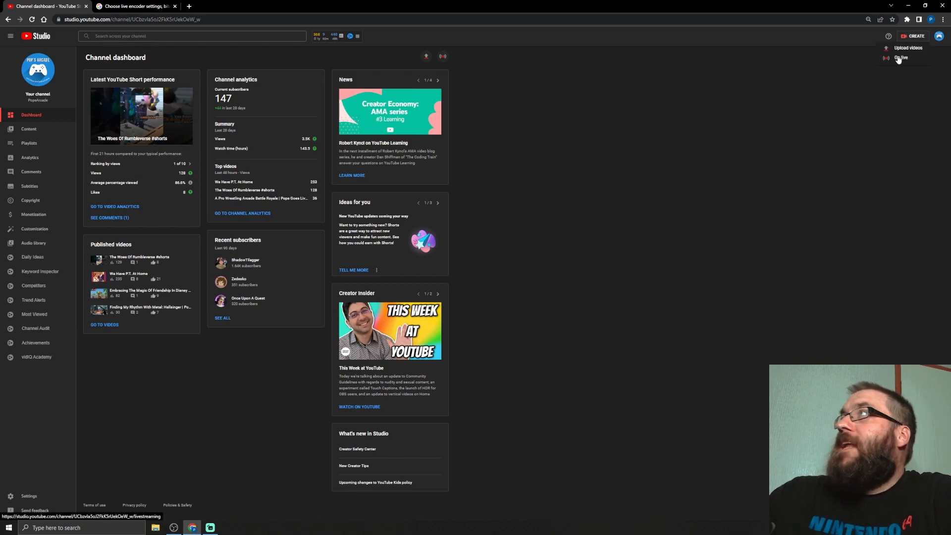
left_click(899, 58)
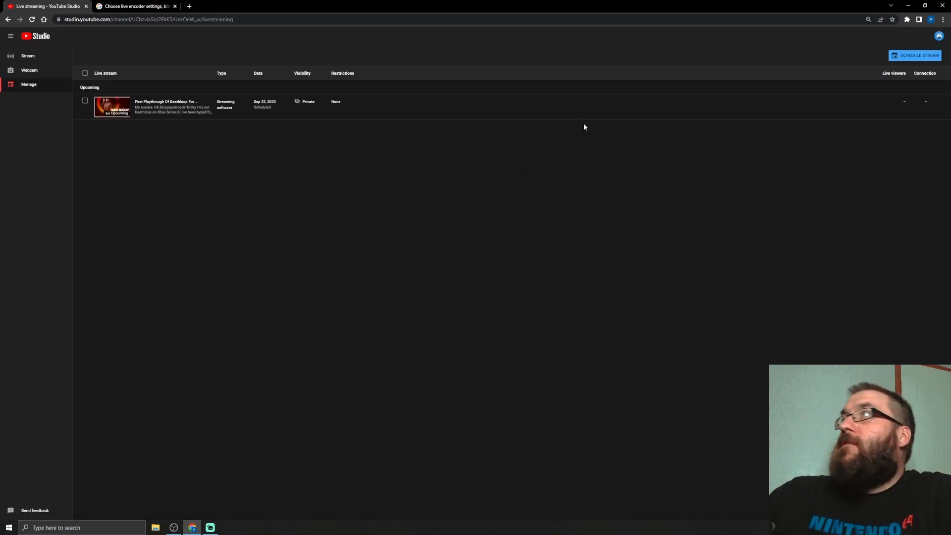
left_click(315, 104)
left_click(315, 153)
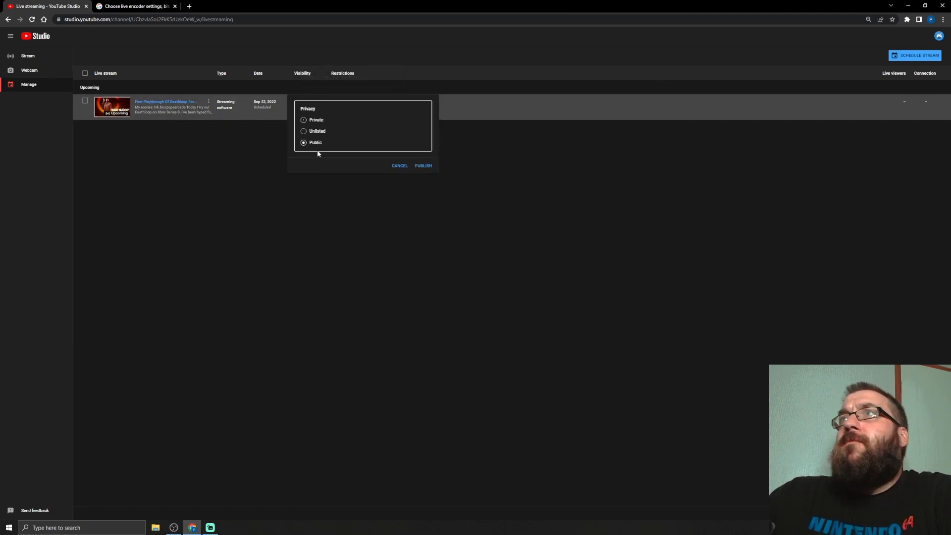
left_click(424, 166)
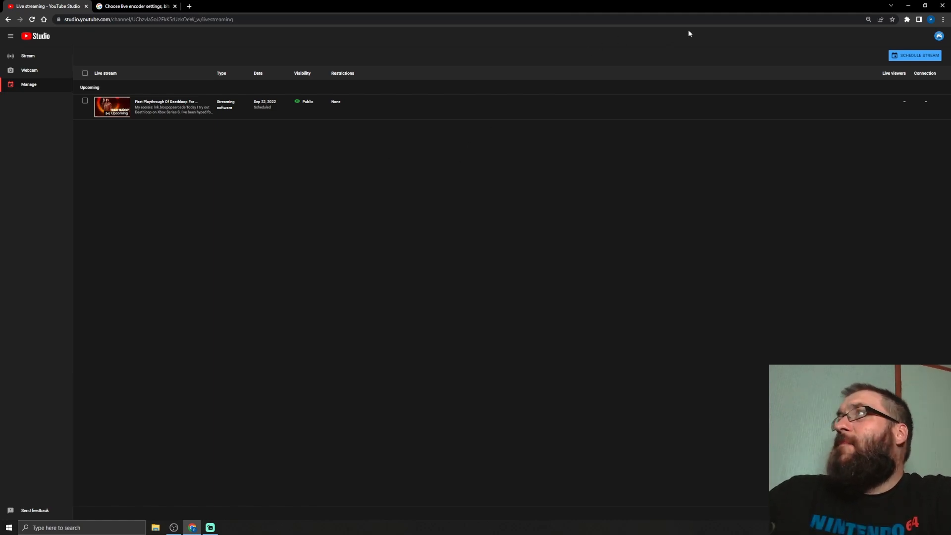
Start scheduling a streaming-software broadcast, view the reusable previous streams, and choose to create it with new settings
left_click(911, 57)
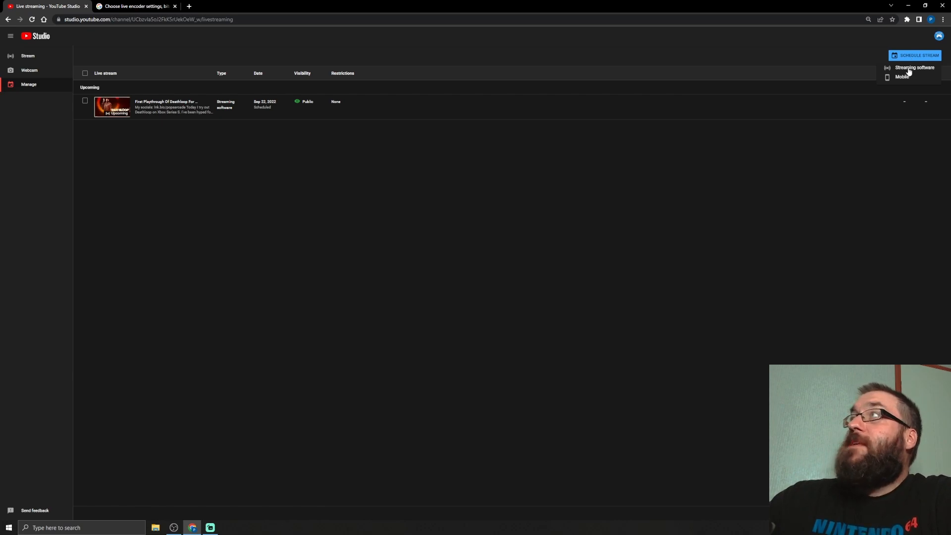
left_click(908, 72)
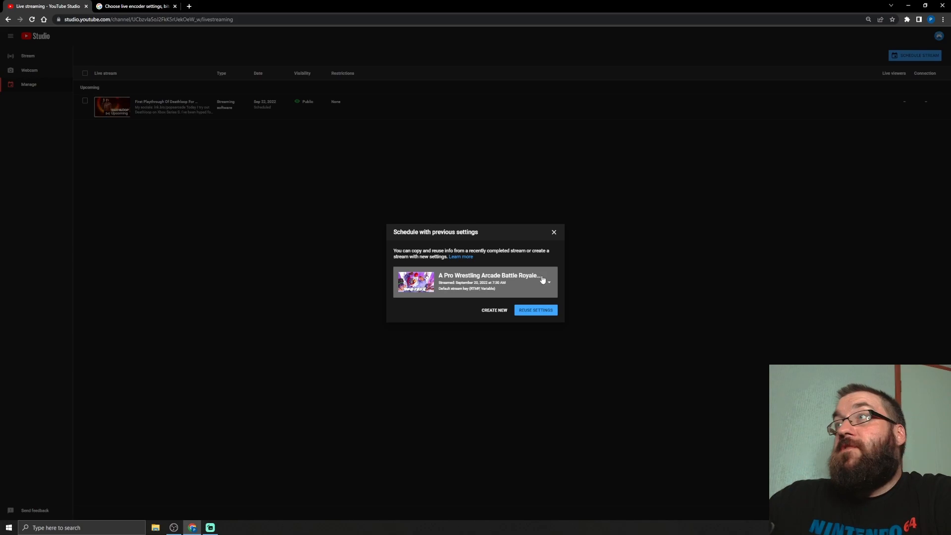
left_click(465, 283)
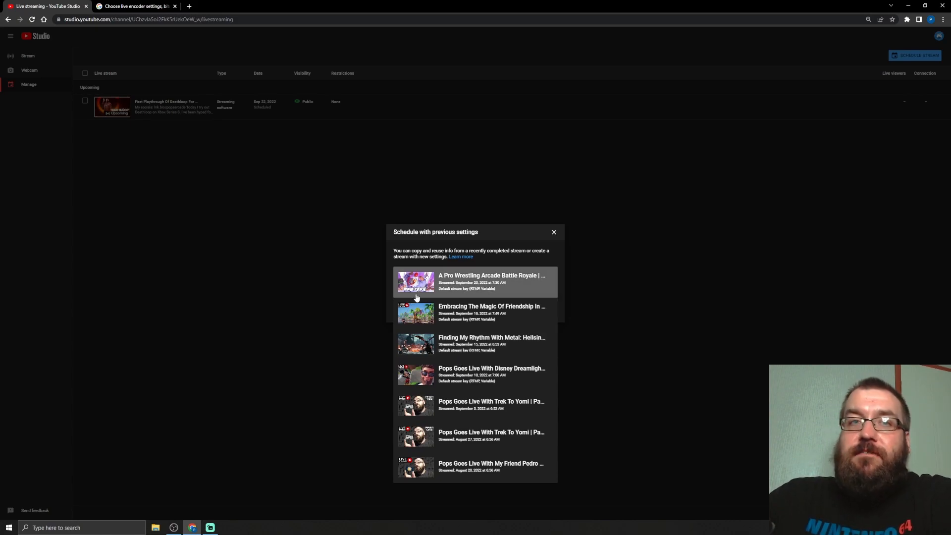
left_click(626, 238)
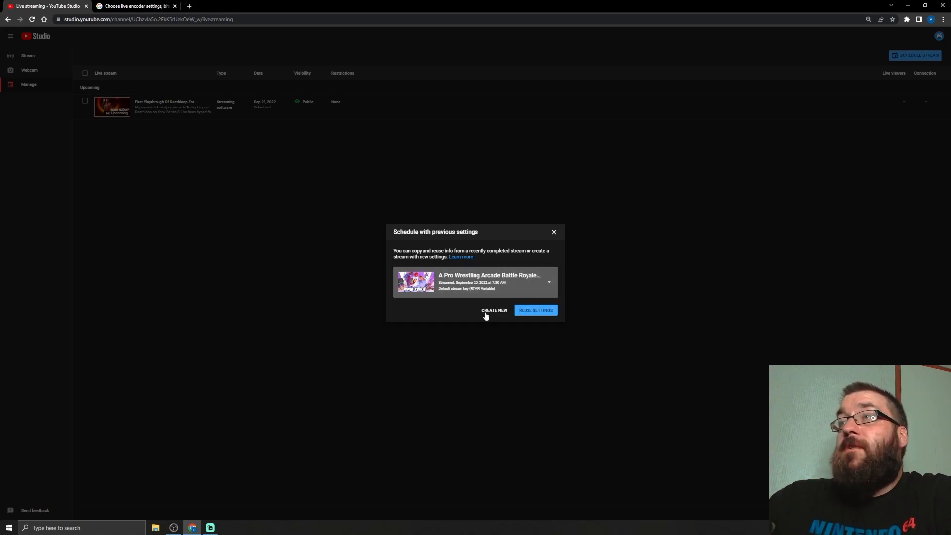
left_click(486, 314)
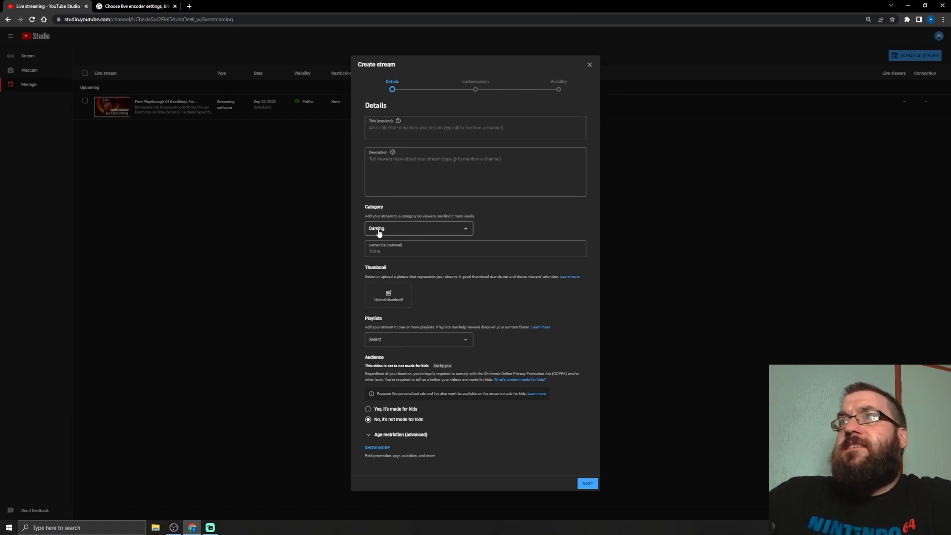
Set the new stream's game title to Deathloop
left_click(393, 251)
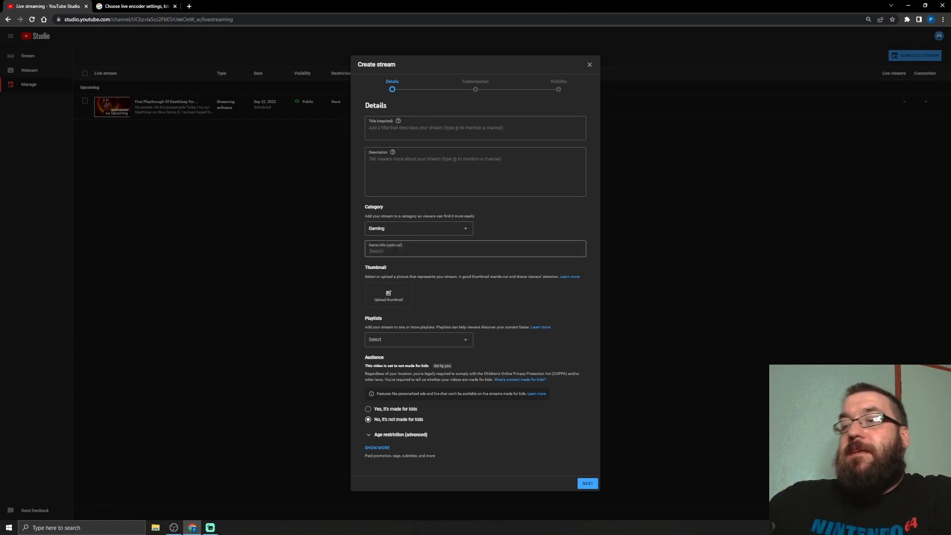
type("deayh")
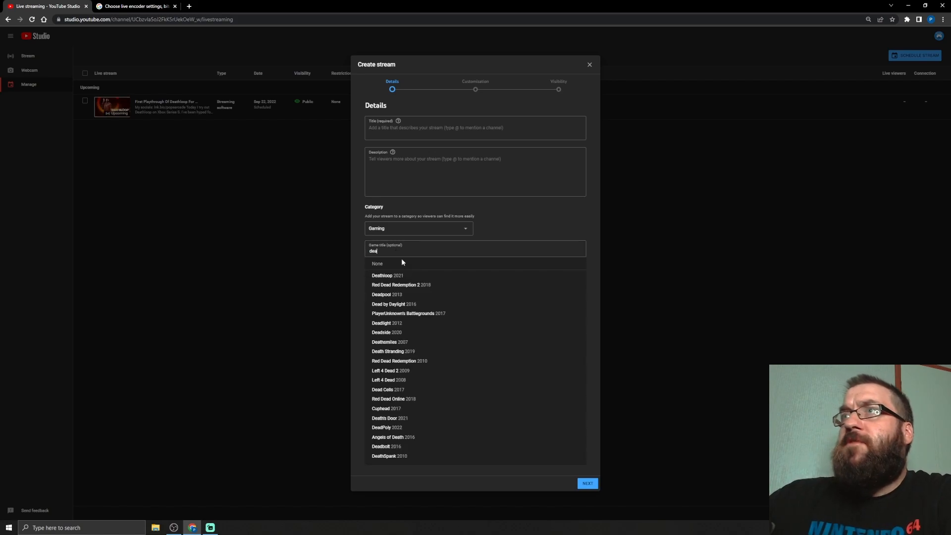
left_click(408, 274)
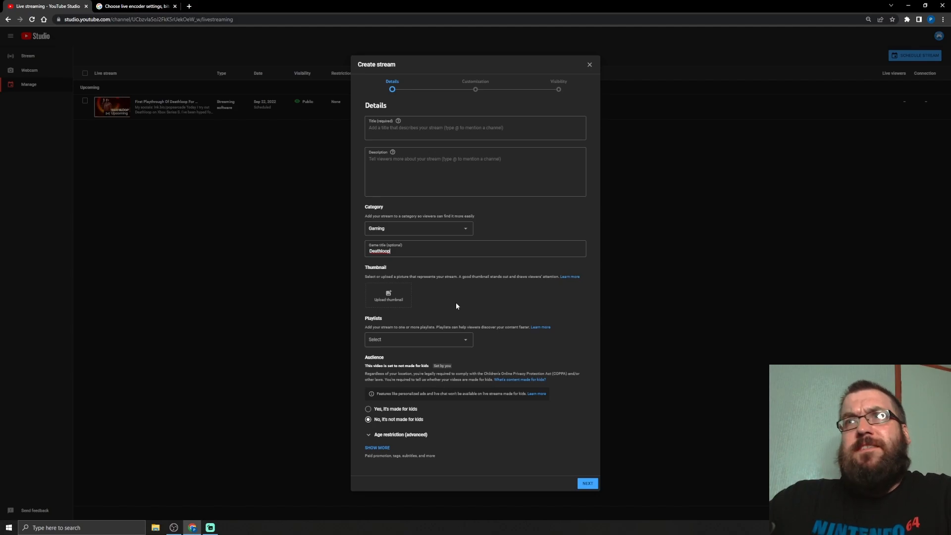
Look through the available playlists and the advanced age restriction options for the new stream
left_click(459, 338)
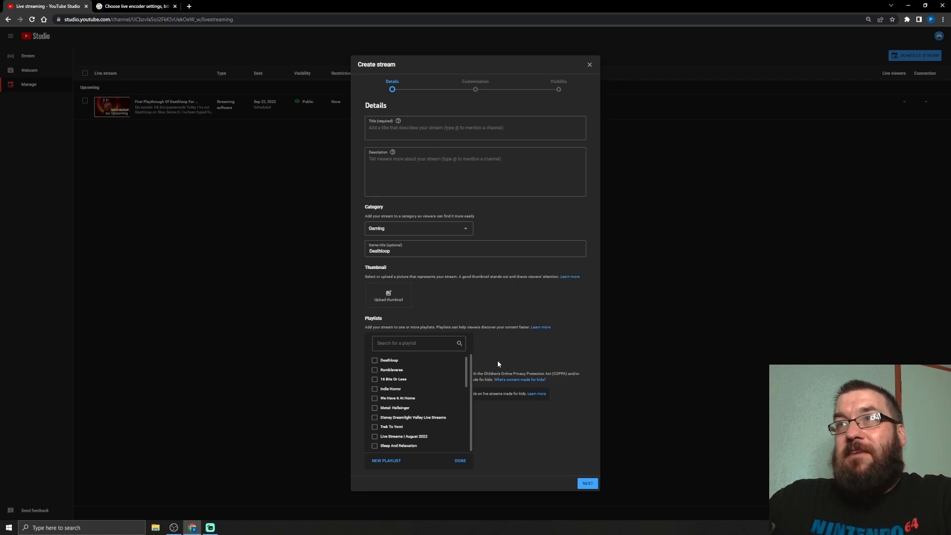
scroll(429, 358, "down", 5)
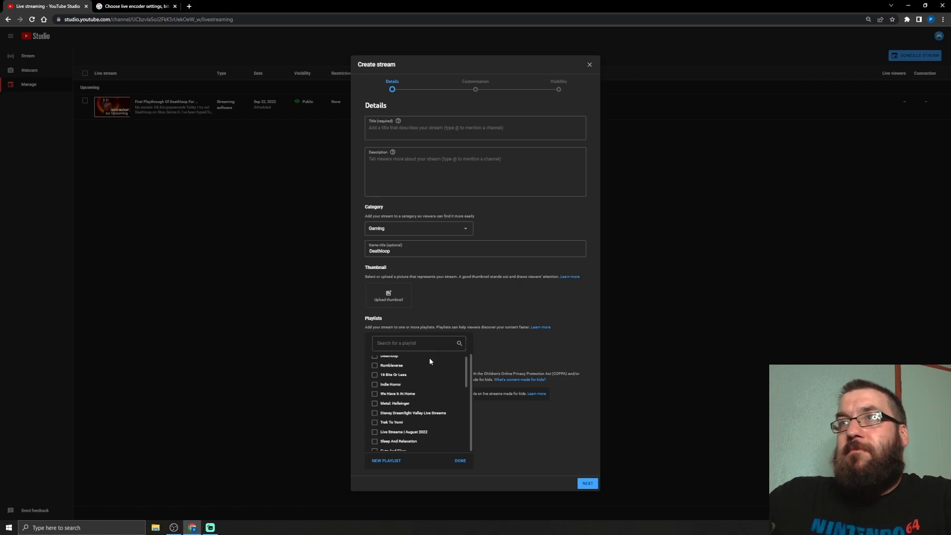
scroll(431, 369, "up", 5)
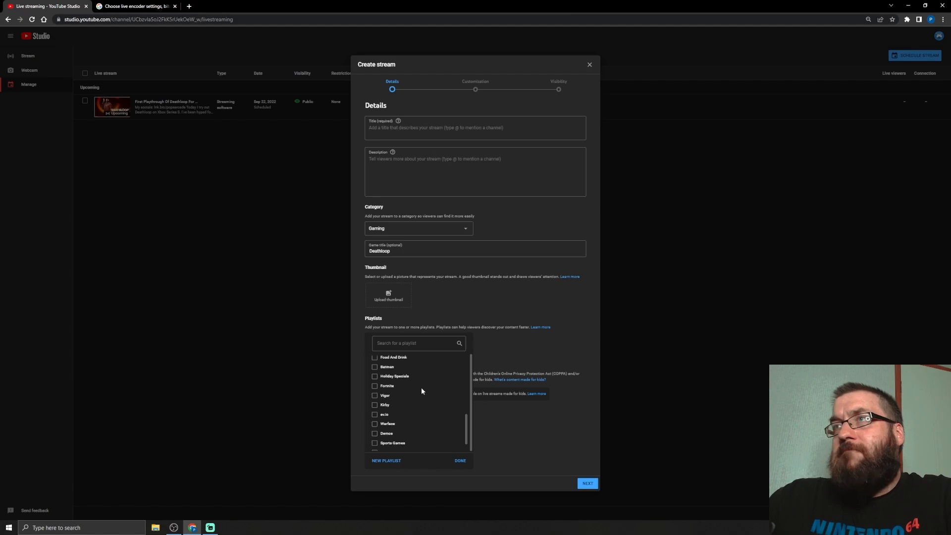
left_click(494, 354)
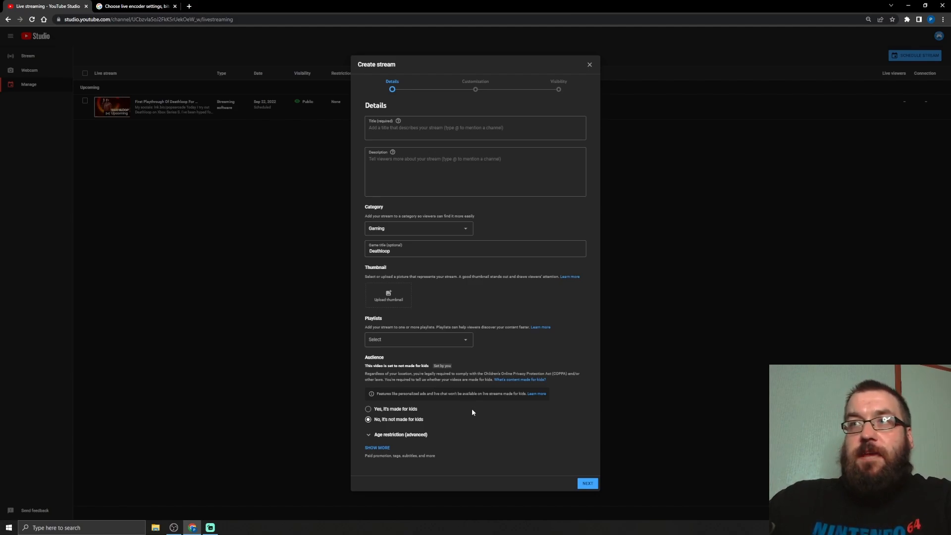
left_click(397, 435)
scroll(448, 410, "down", 1)
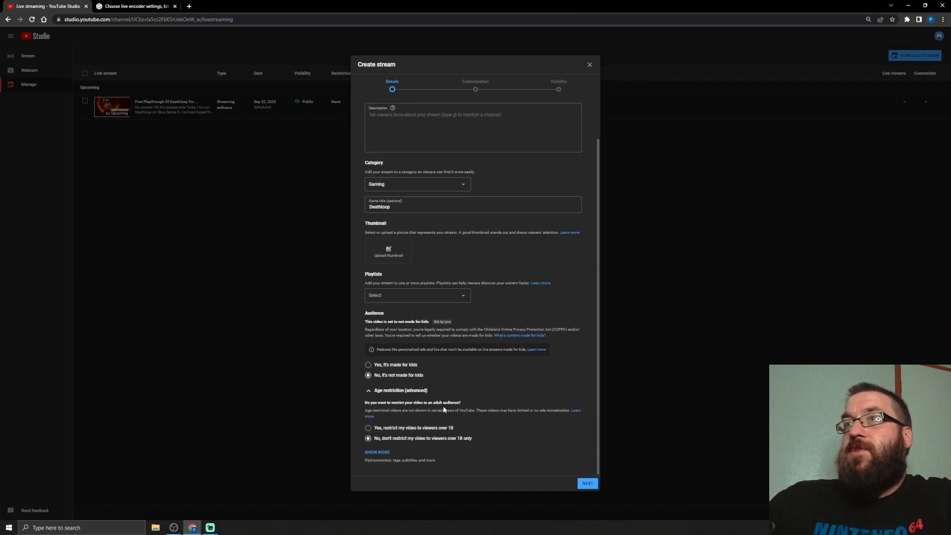
left_click(416, 390)
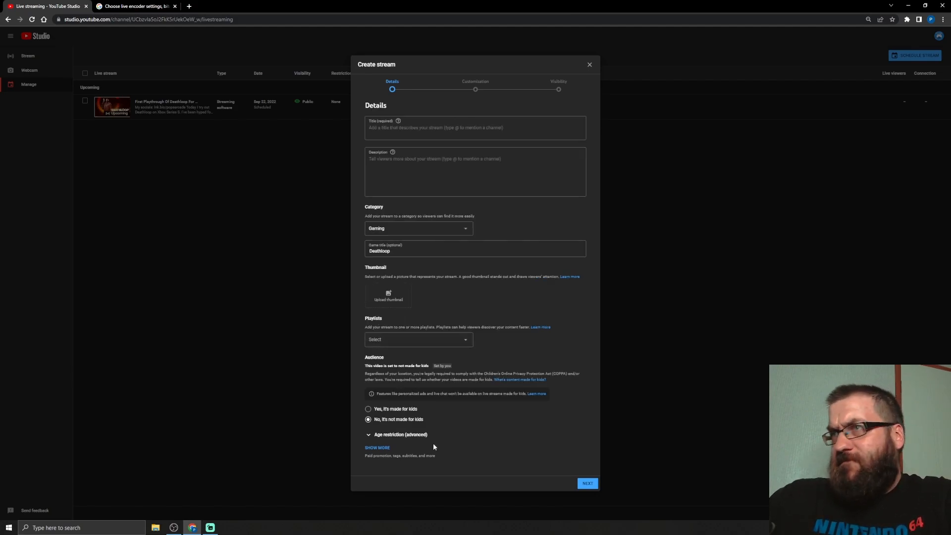
Expand the additional stream details and review the paid promotion, chapters, tags, language, license and comment moderation options
left_click(375, 447)
scroll(442, 369, "down", 3)
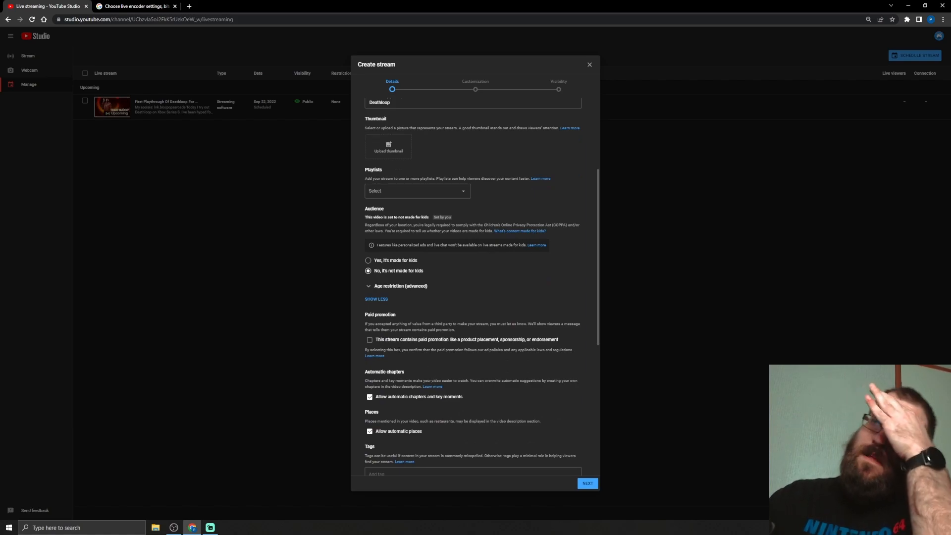
scroll(403, 363, "down", 3)
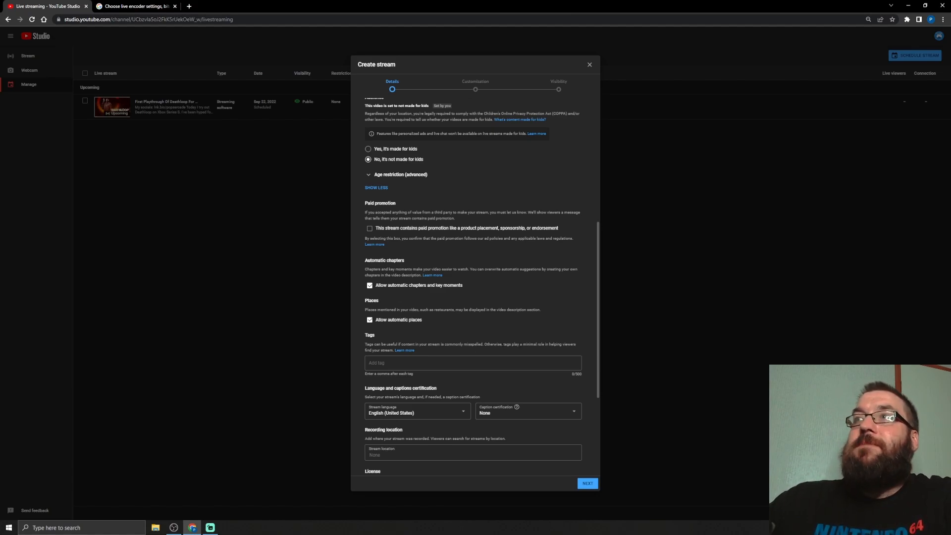
scroll(521, 346, "up", 5)
scroll(521, 347, "up", 1)
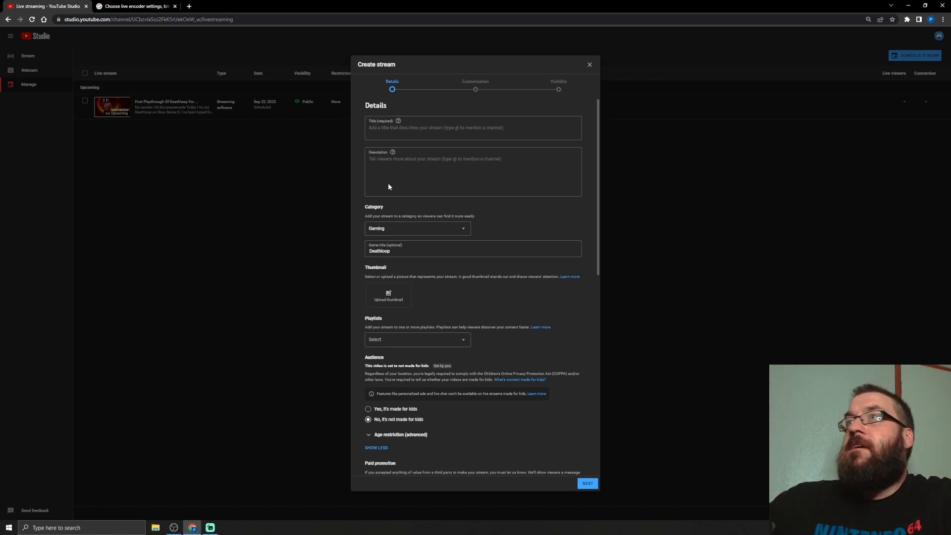
scroll(552, 399, "down", 10)
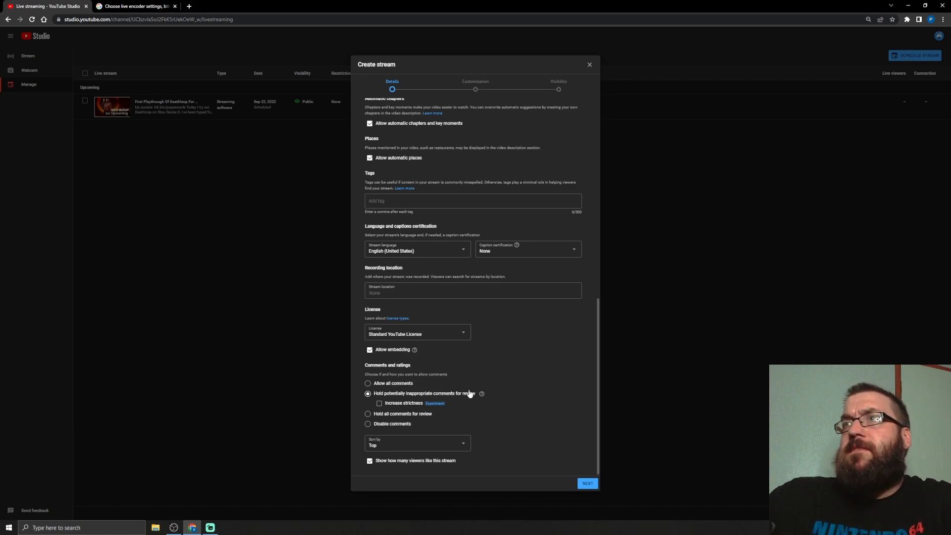
mouse_move(481, 394)
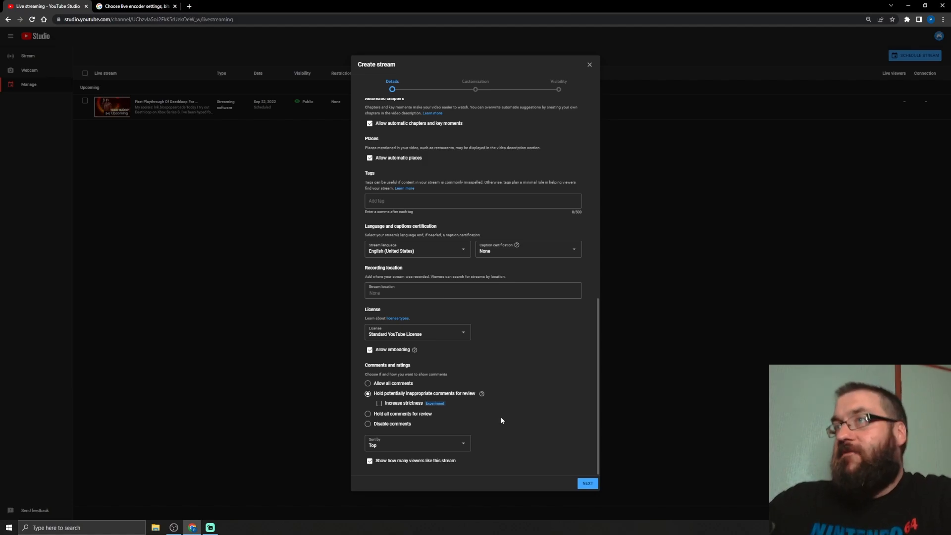
Set the stream's comment sorting to Newest and close the new stream form without creating it
left_click(441, 444)
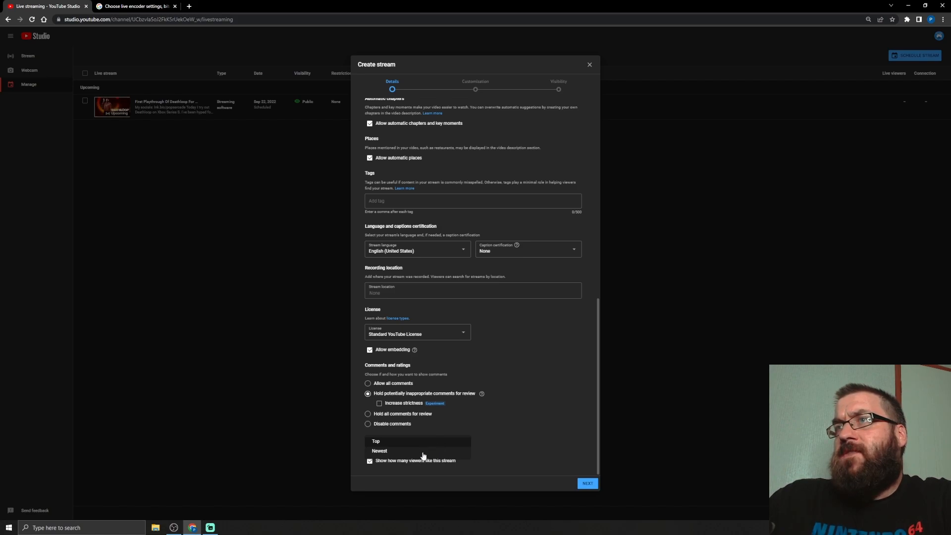
left_click(422, 451)
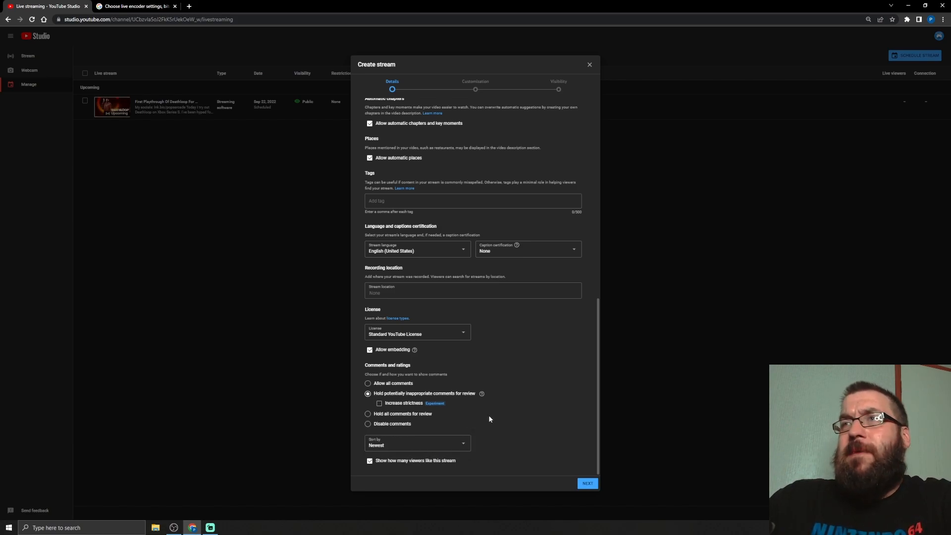
scroll(489, 419, "up", 5)
scroll(490, 420, "down", 5)
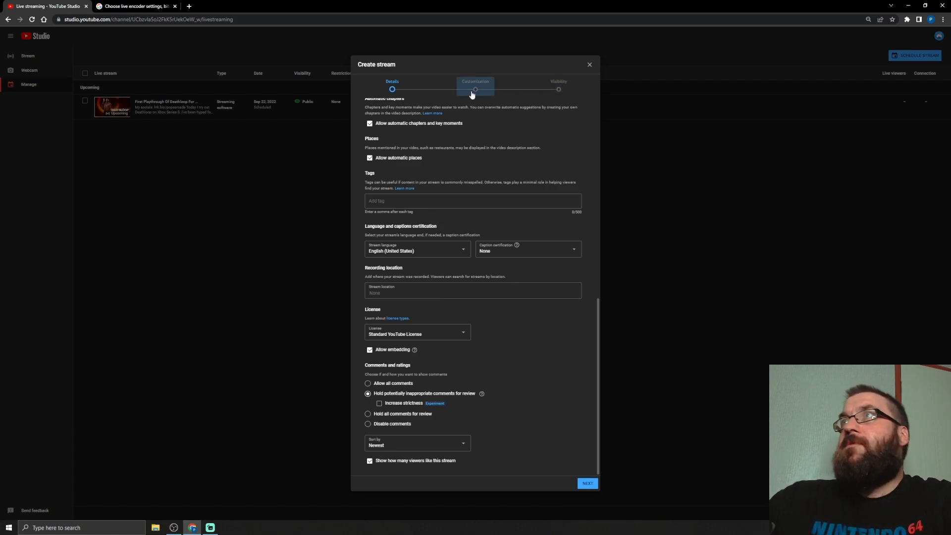
left_click(590, 64)
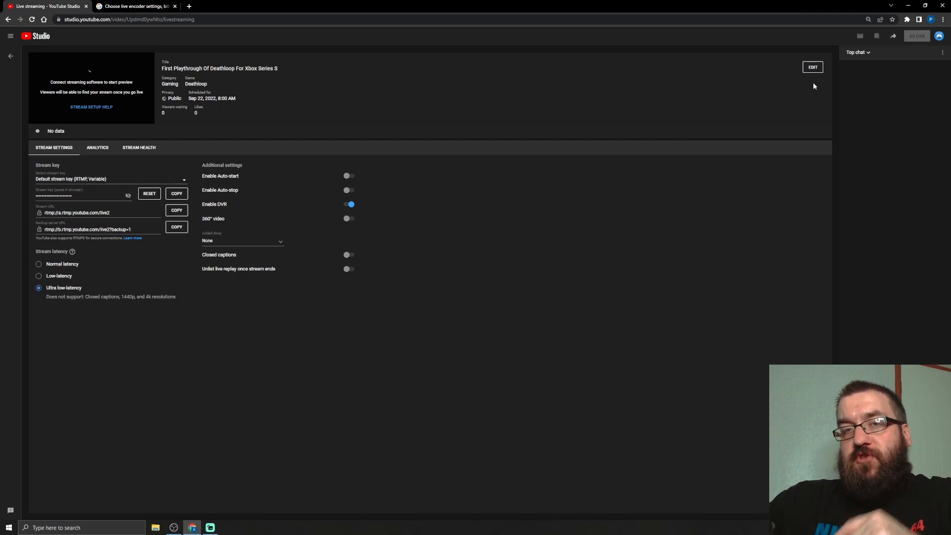
Pop out the live chat of the scheduled Deathloop stream into its own window
left_click(941, 53)
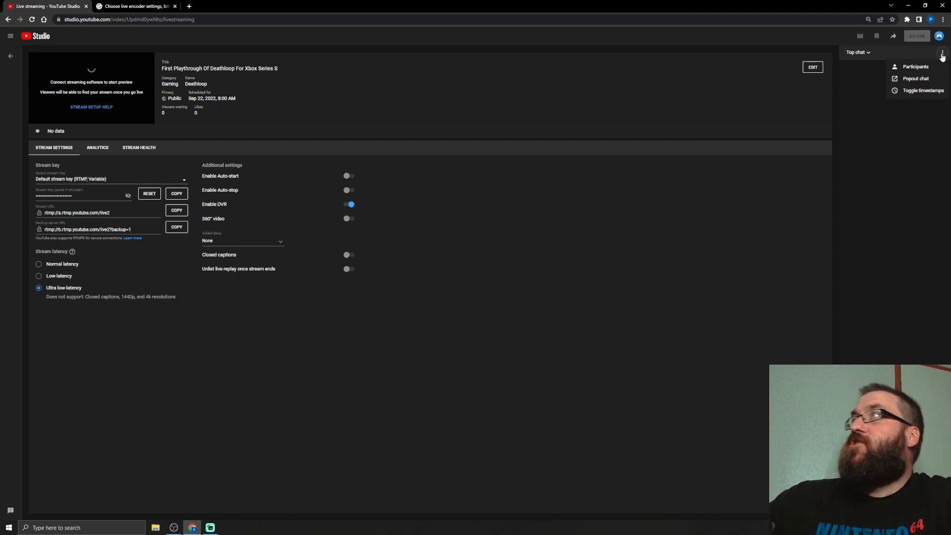
left_click(923, 78)
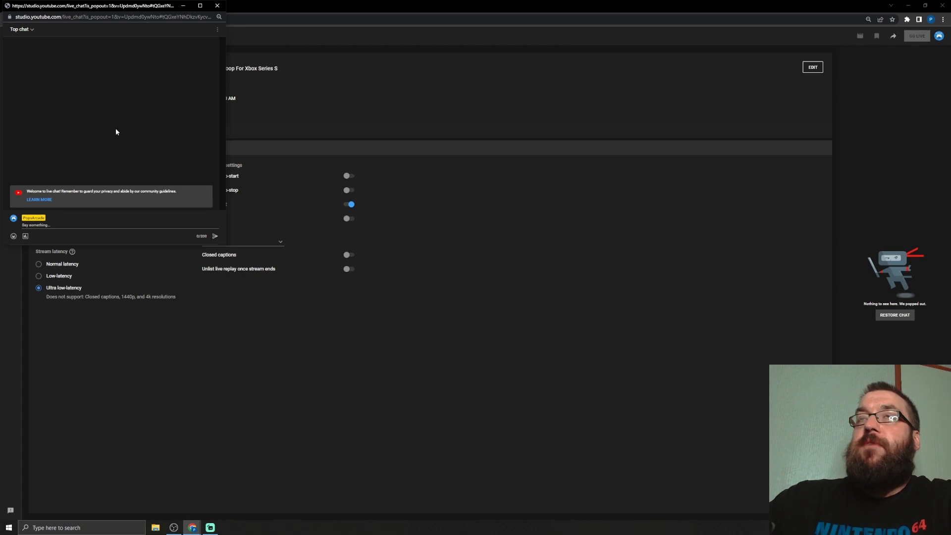
Select the complete URL of the popped-out live chat window for copying
left_click(77, 17)
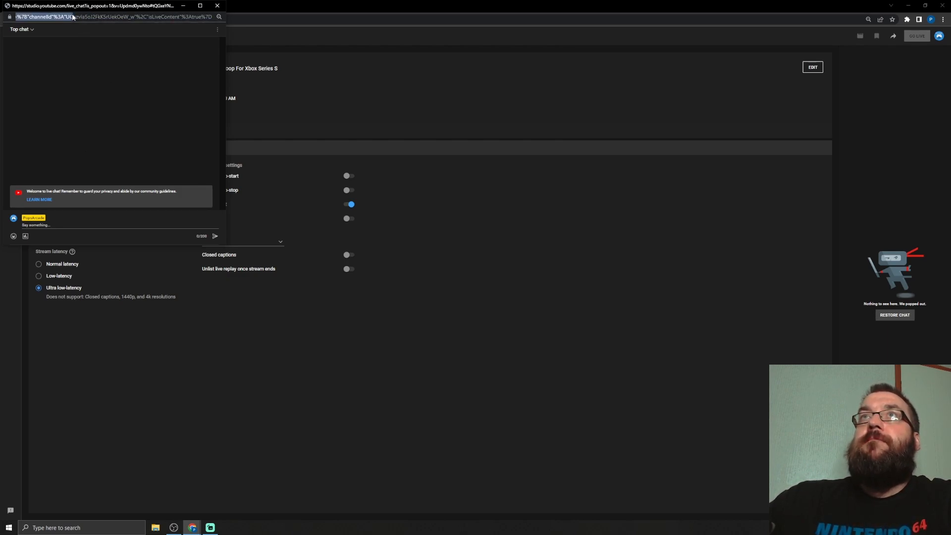
double_click(77, 16)
left_click(76, 16)
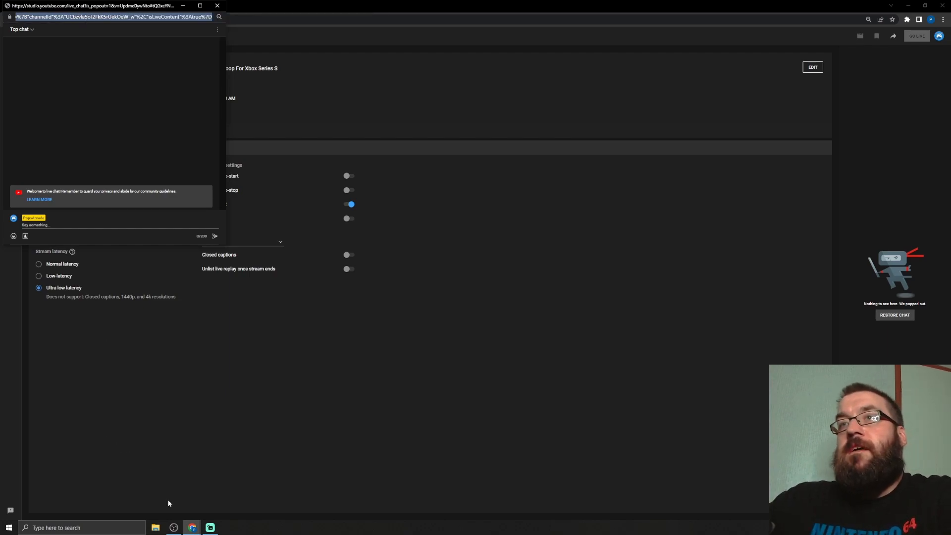
Switch to OBS, close its settings, and replace the YouTube Chat custom browser dock's URL with the copied live chat address
left_click(174, 527)
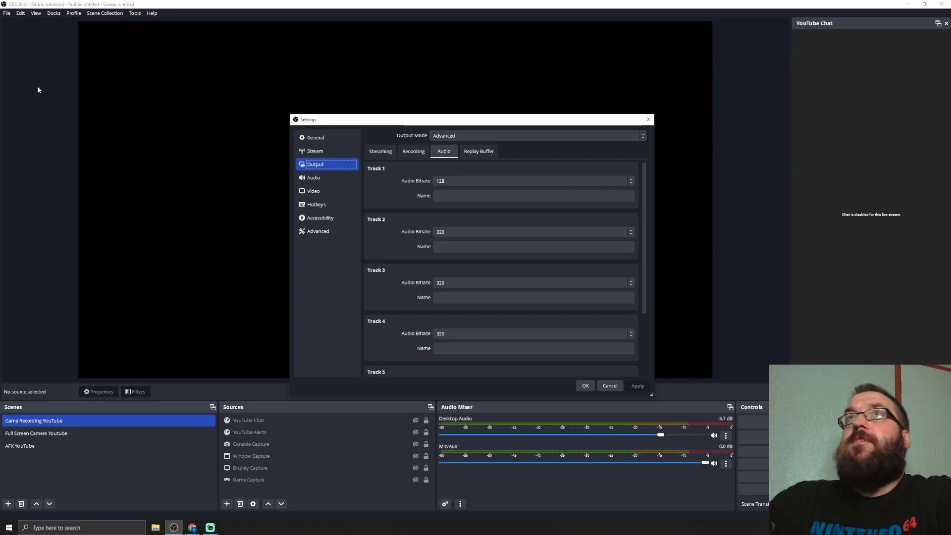
left_click(585, 381)
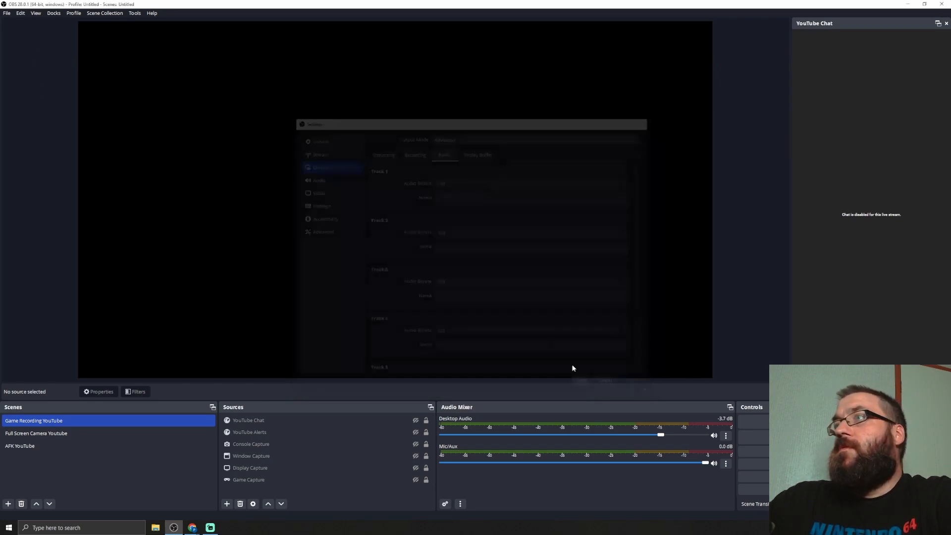
left_click(54, 13)
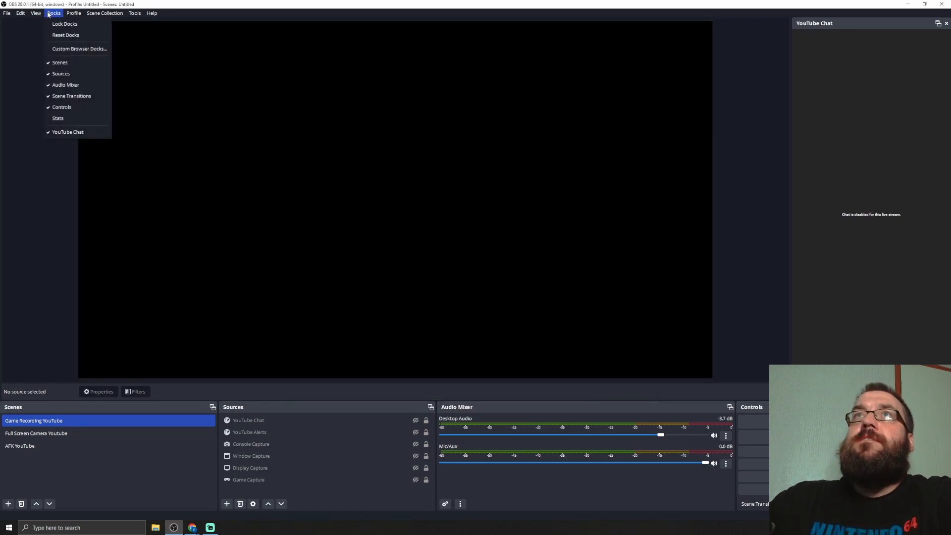
left_click(65, 48)
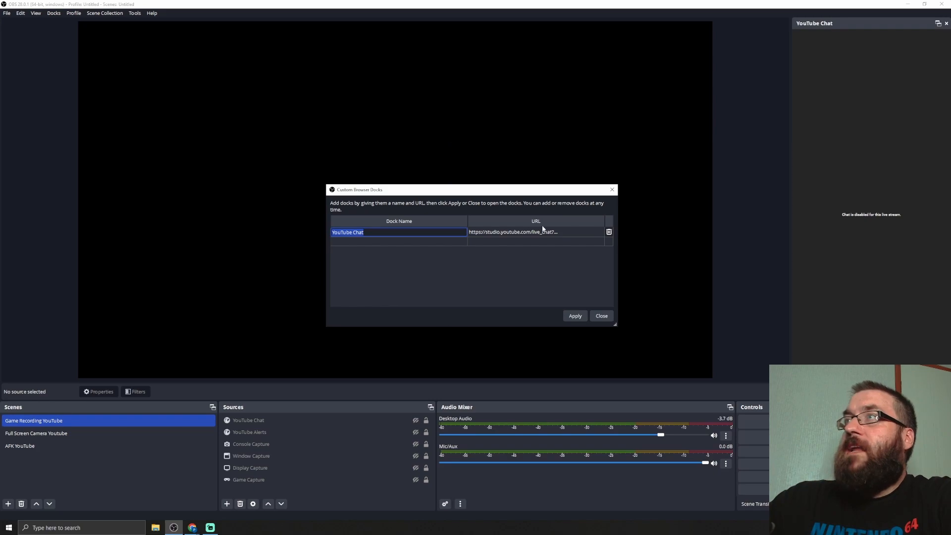
double_click(525, 231)
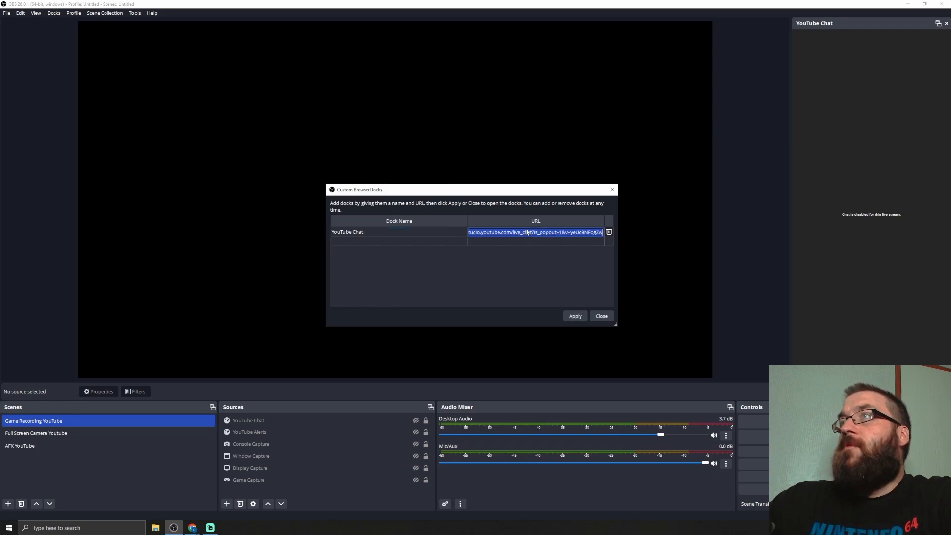
triple_click(523, 229)
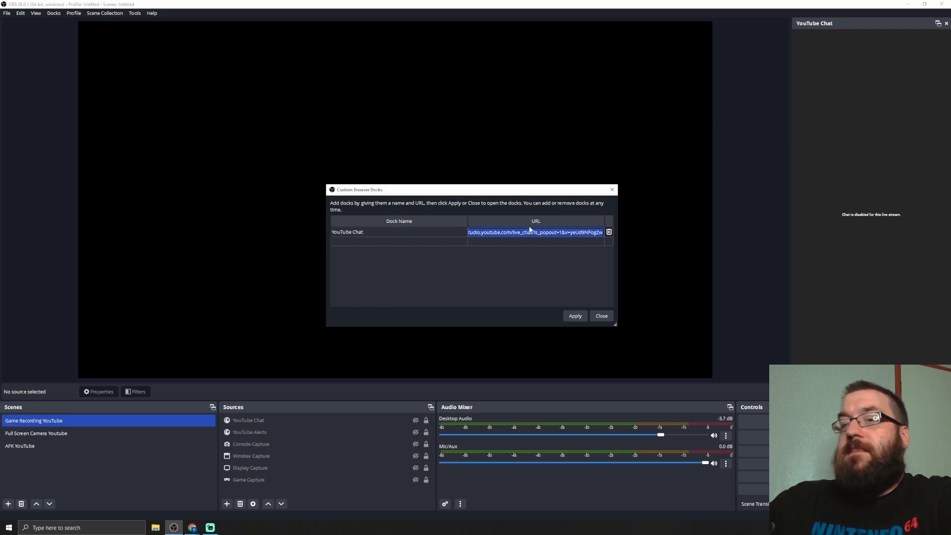
key("End")
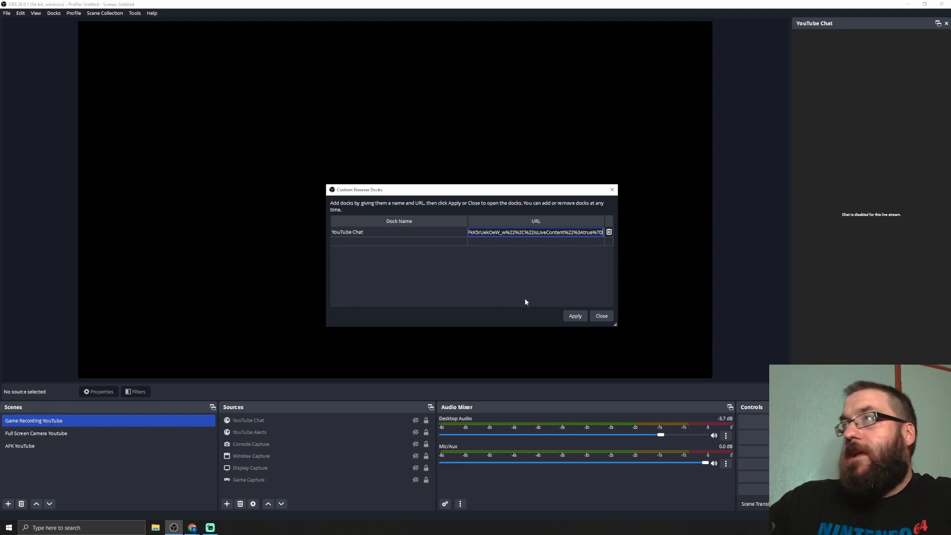
left_click(567, 315)
left_click(601, 316)
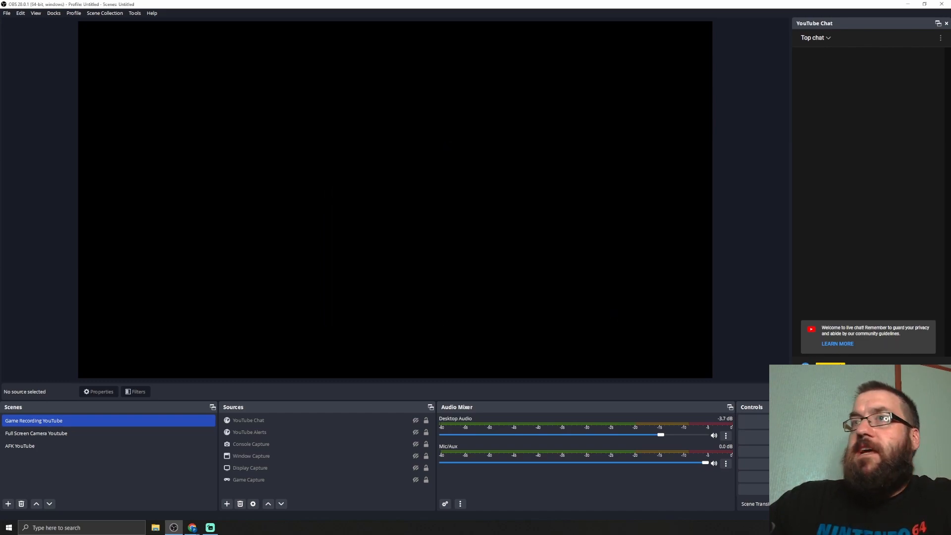
Replace the URL of the YouTube Chat browser source with the copied live chat address
left_click(377, 419)
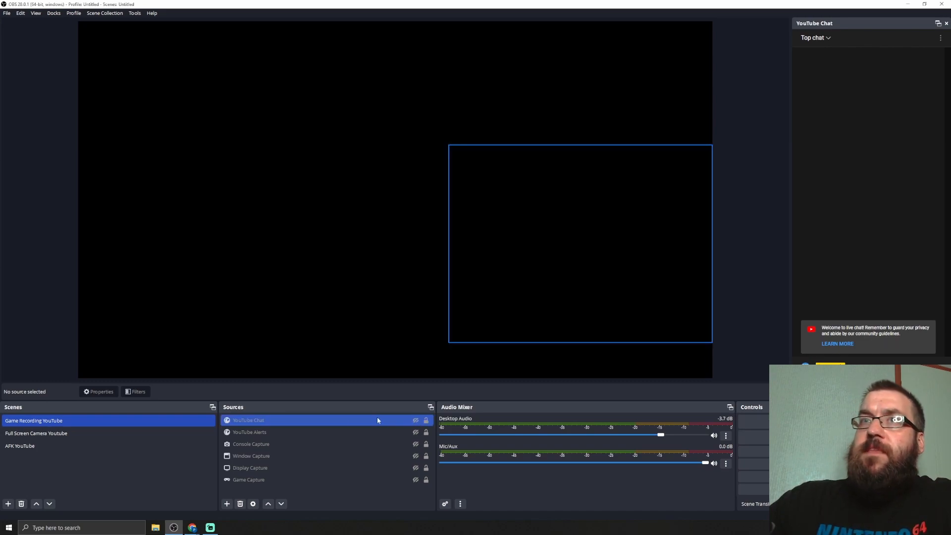
left_click(270, 422)
double_click(271, 422)
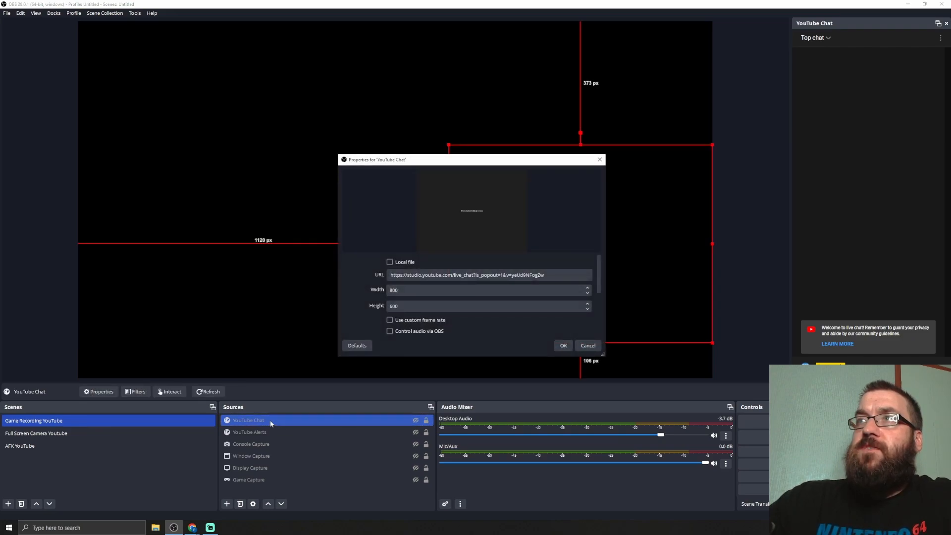
triple_click(418, 275)
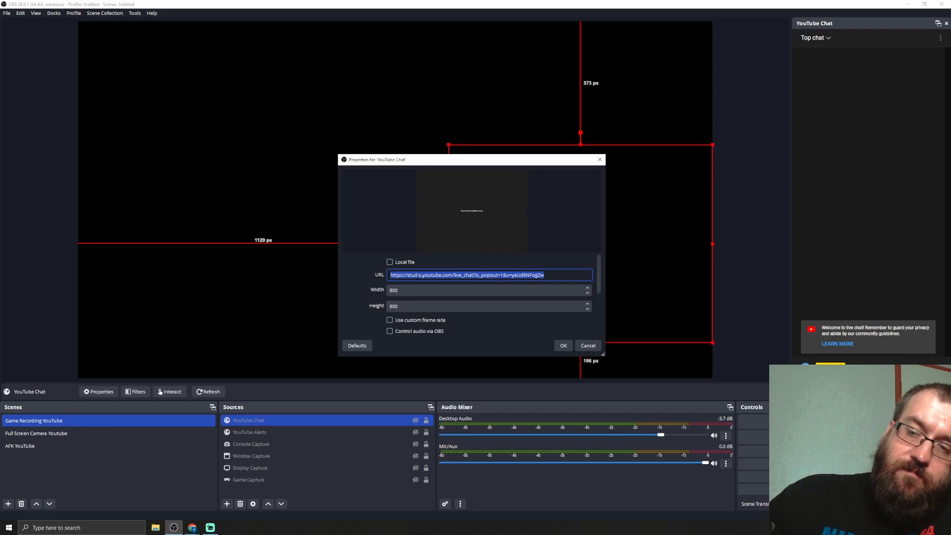
key("ctrl+v")
left_click(355, 285)
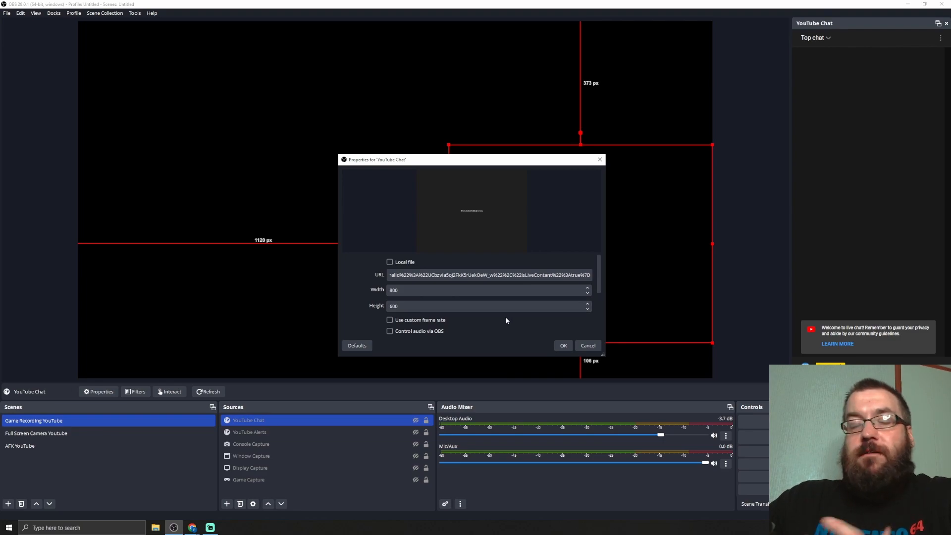
Look over the Custom CSS and remaining properties of the YouTube Chat source
scroll(506, 321, "down", 1)
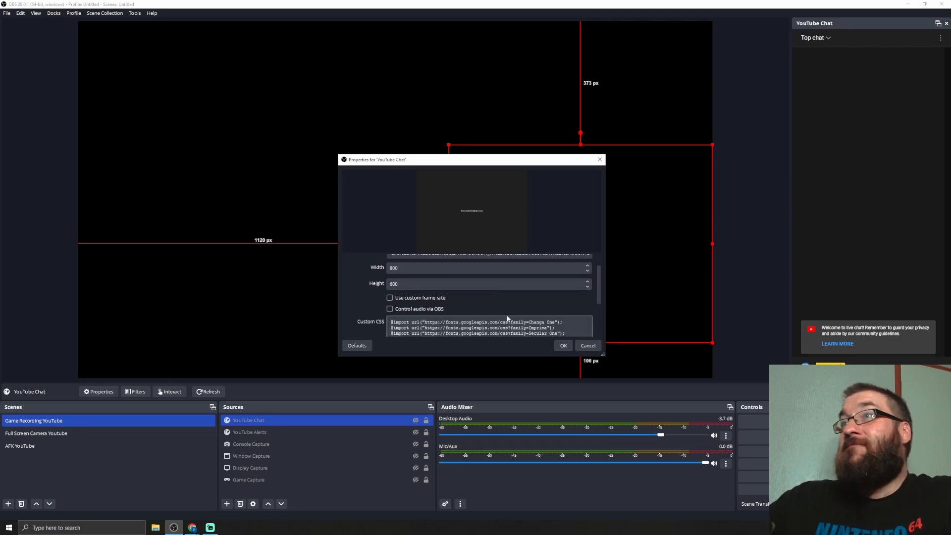
scroll(507, 319, "down", 1)
scroll(507, 318, "down", 1)
scroll(495, 318, "up", 2)
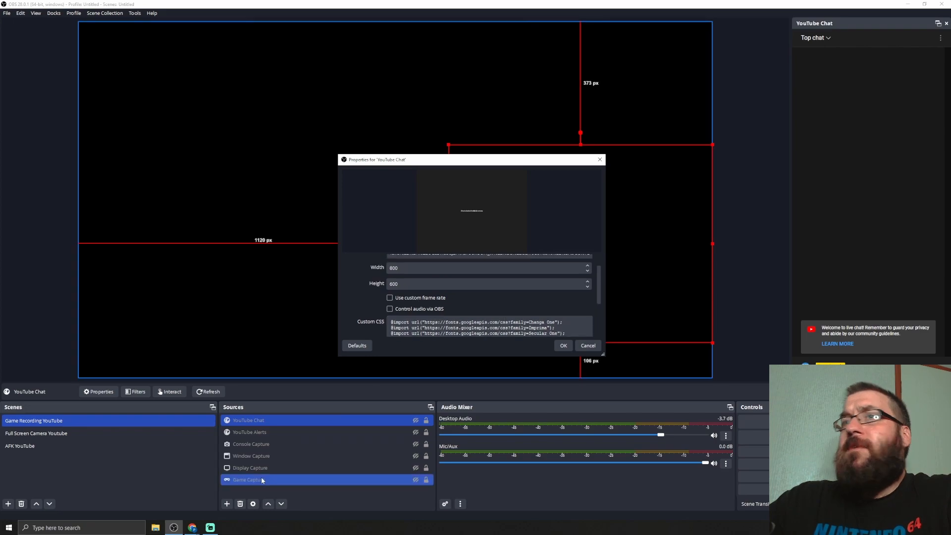
Switch to the Chat v2.0 Style Generator in Chrome, review its styling options and highlight the complete generated CSS
left_click(224, 530)
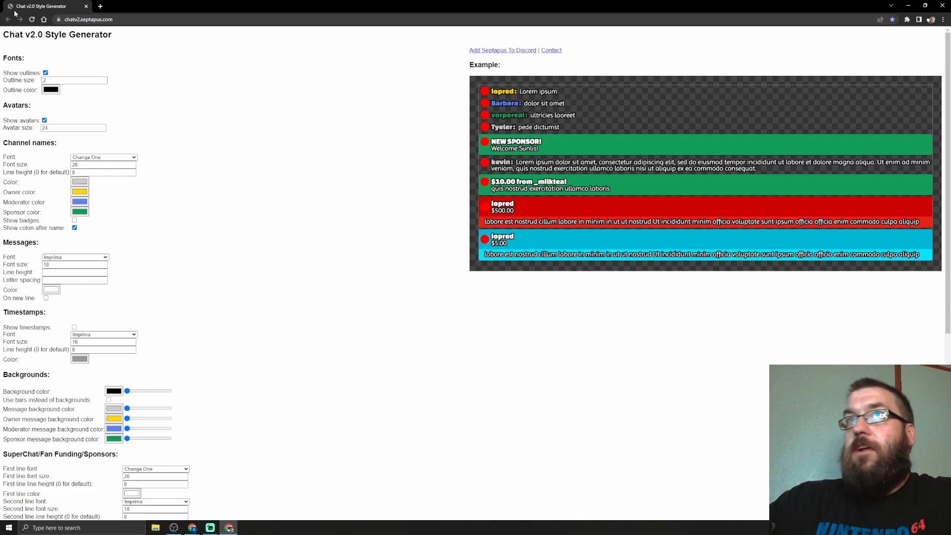
scroll(161, 101, "down", 1)
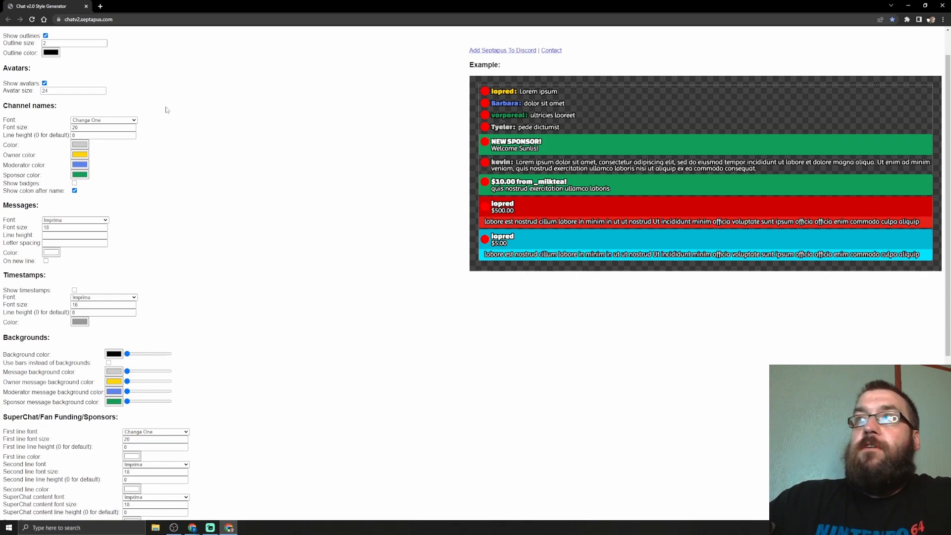
scroll(167, 109, "down", 5)
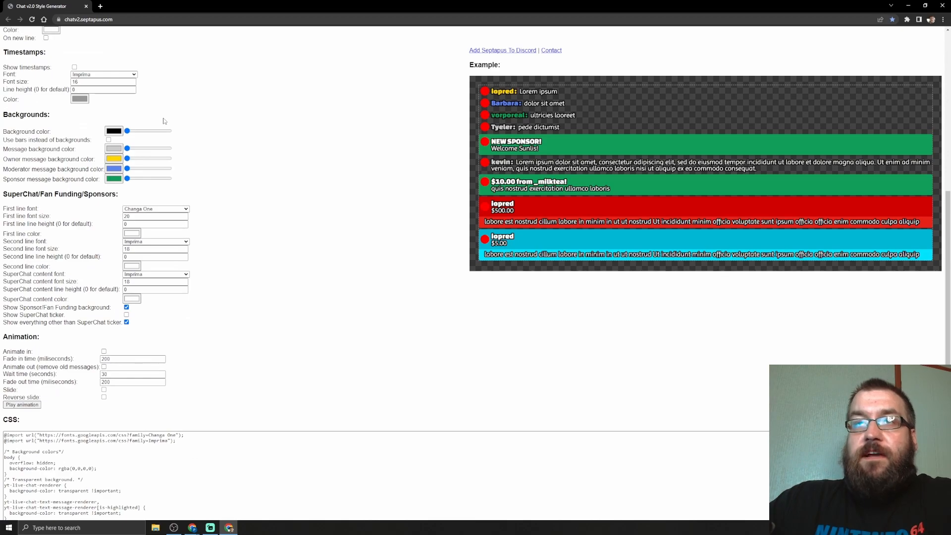
scroll(164, 121, "down", 1)
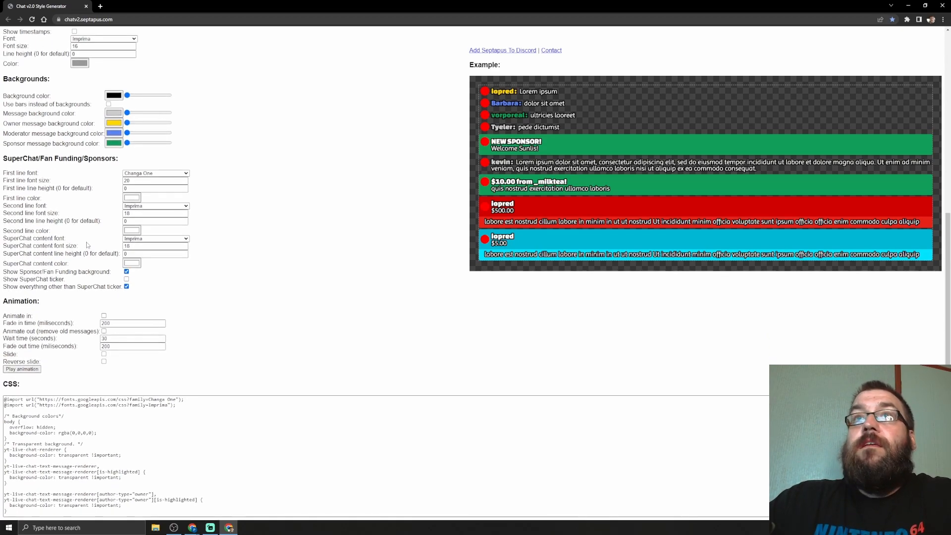
scroll(87, 245, "up", 8)
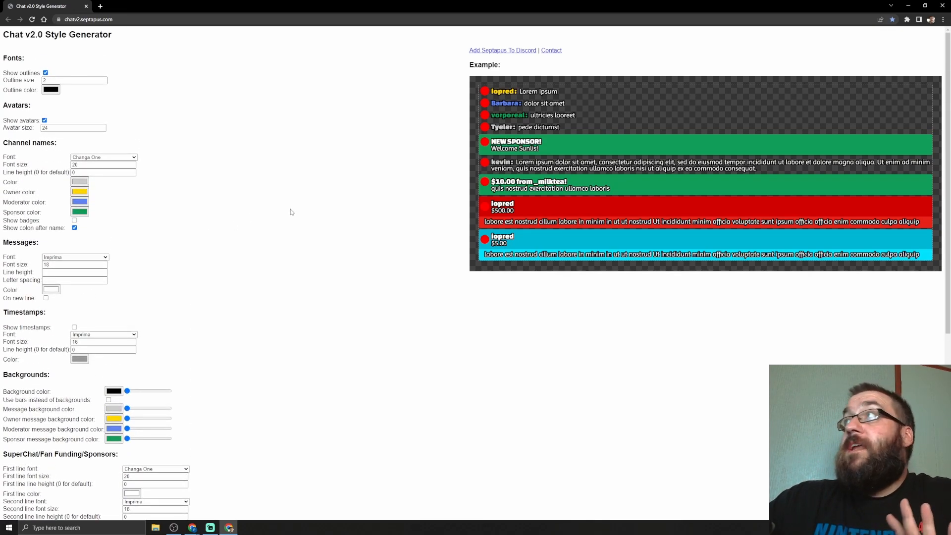
scroll(290, 212, "down", 8)
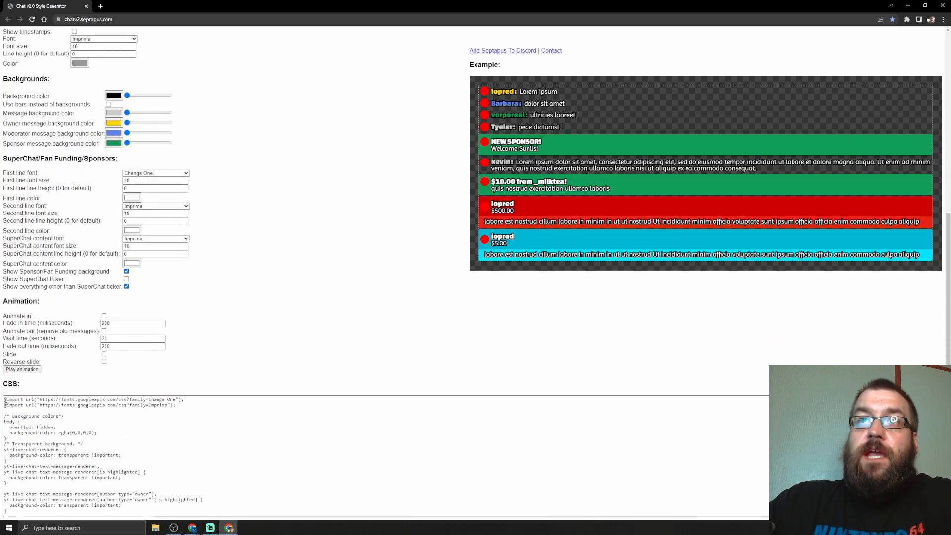
left_click_drag(4, 400, 327, 533)
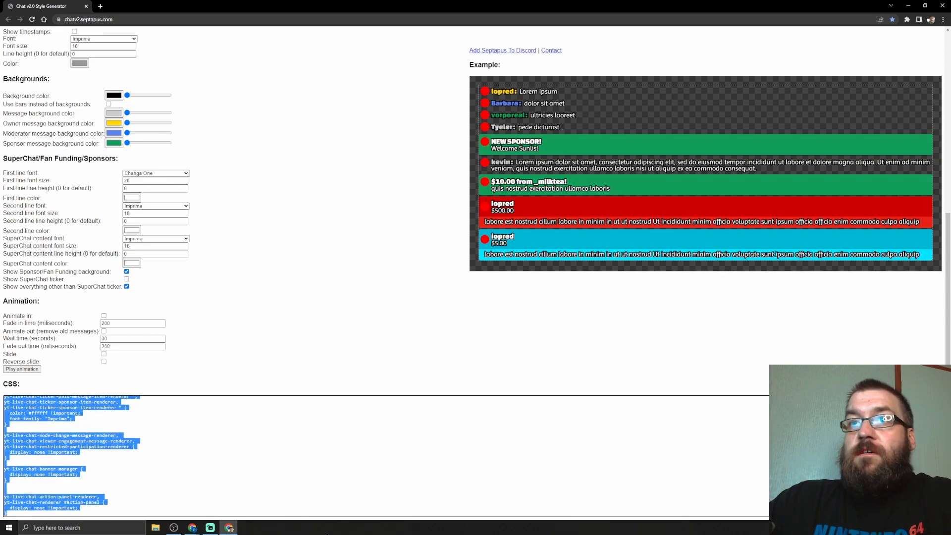
left_click(247, 310)
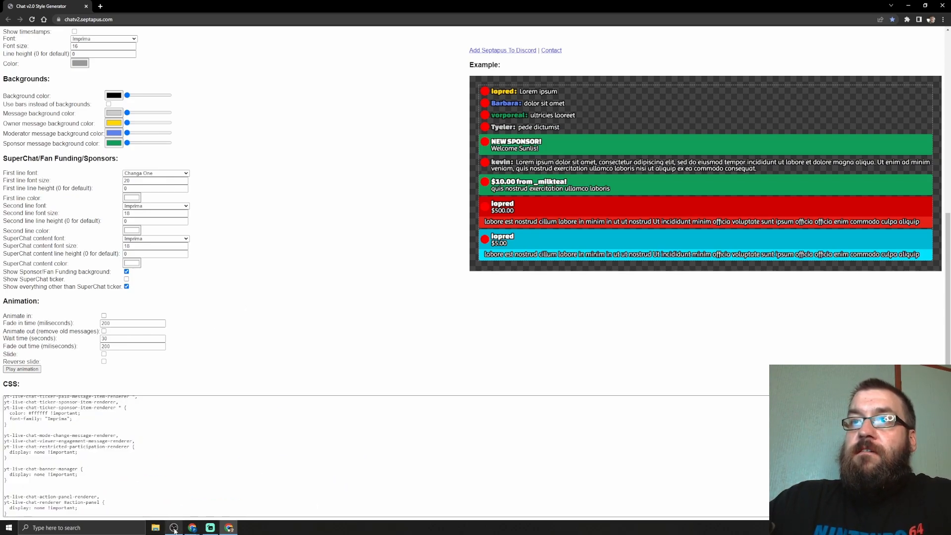
Return to OBS, accept the YouTube Chat source's properties and make the source visible in the Game Recording YouTube scene
left_click(171, 509)
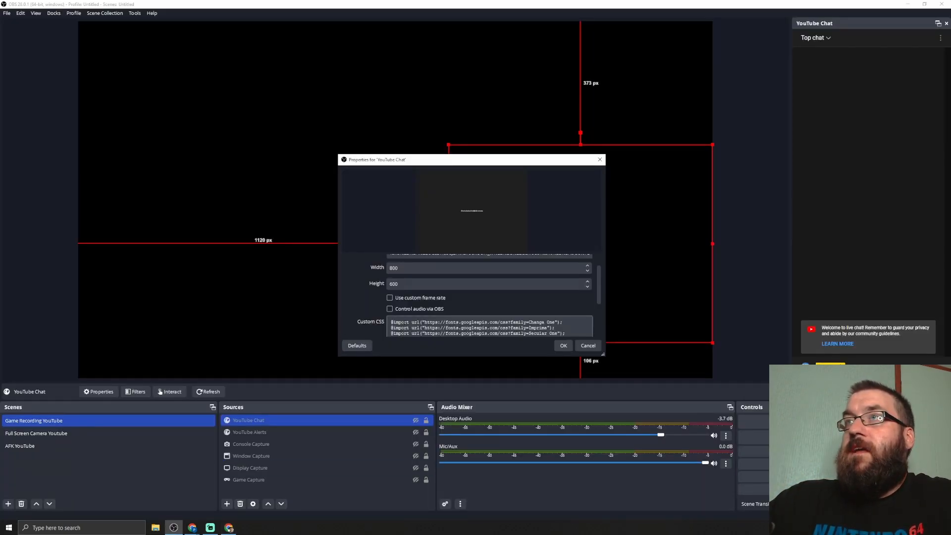
scroll(489, 327, "down", 5)
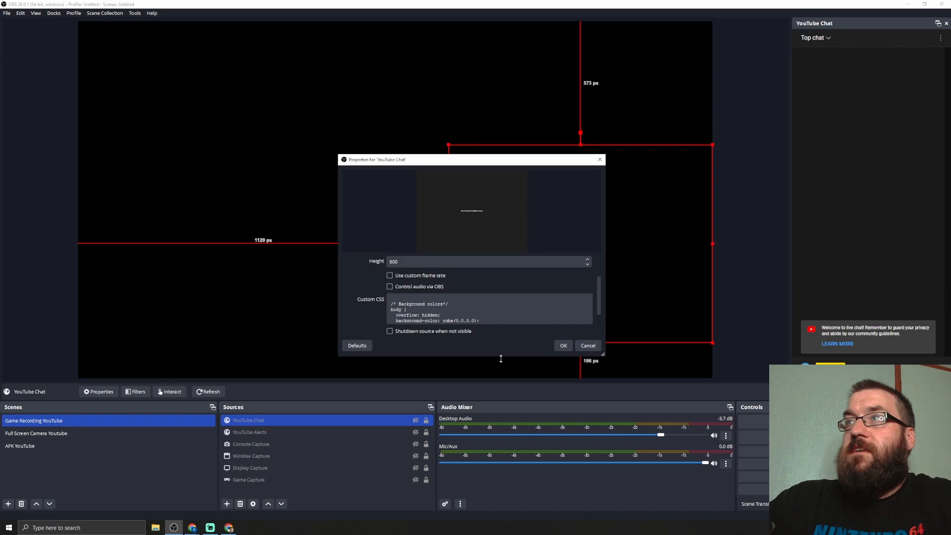
left_click(563, 346)
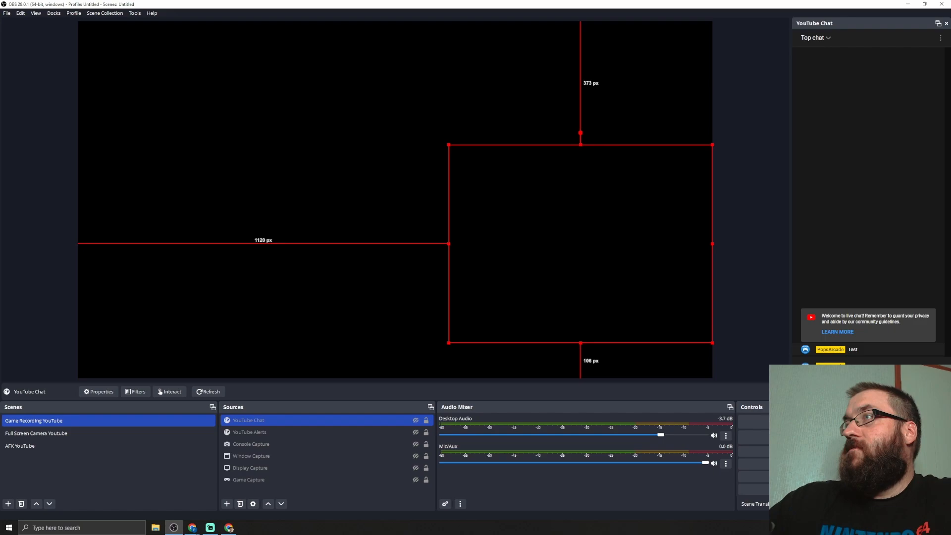
left_click(416, 420)
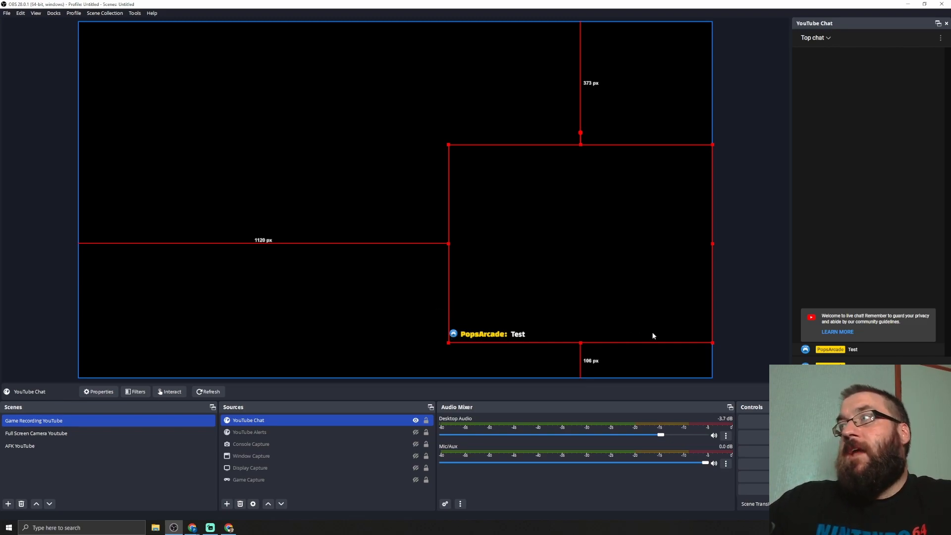
Remove the "Test" message from the docked live chat and deselect the YouTube Chat source
left_click(939, 351)
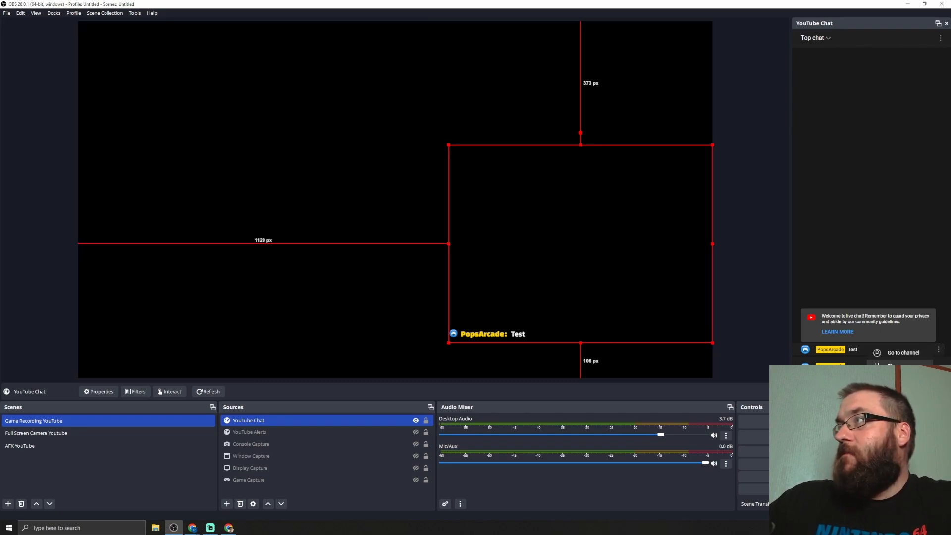
left_click(902, 386)
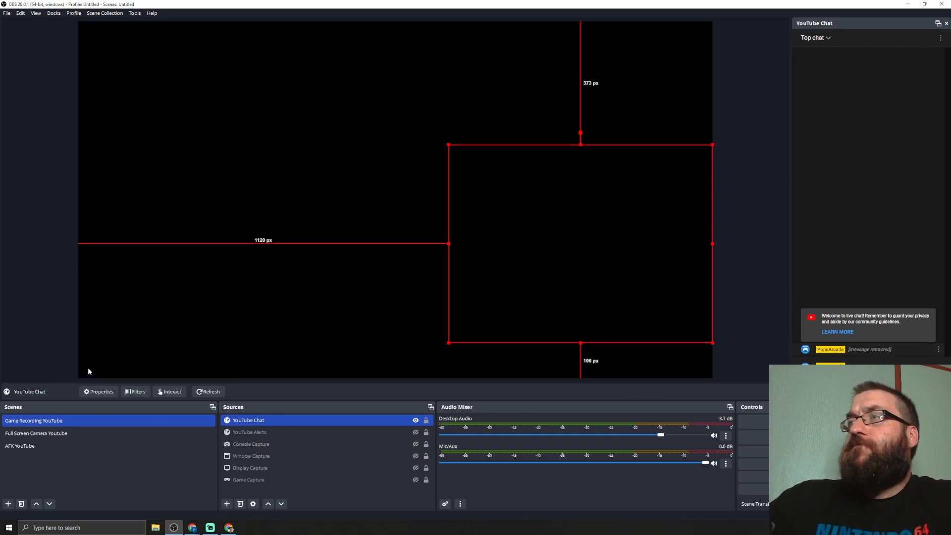
left_click(15, 323)
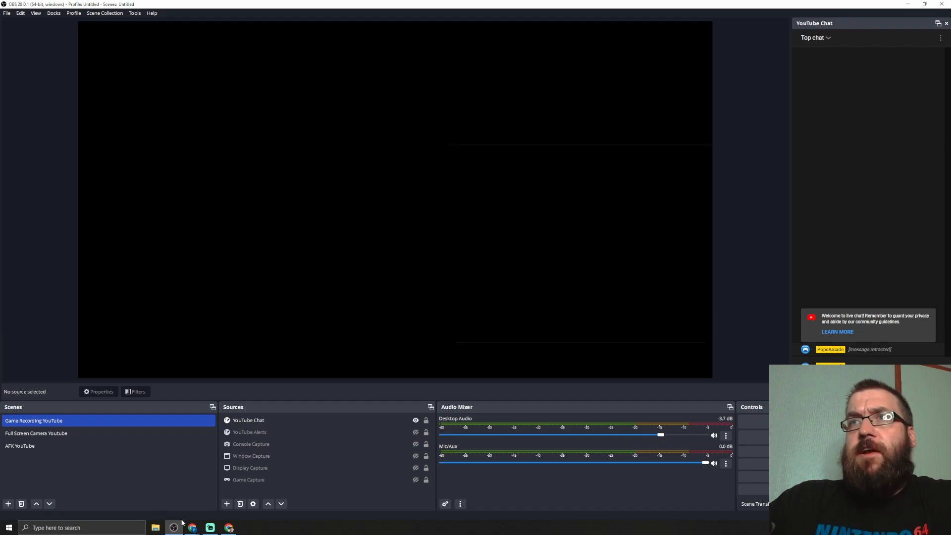
Switch to Streamlabs Desktop and place a Website element with the copied live chat link in the layout's tall pane, saving the changes
left_click(210, 527)
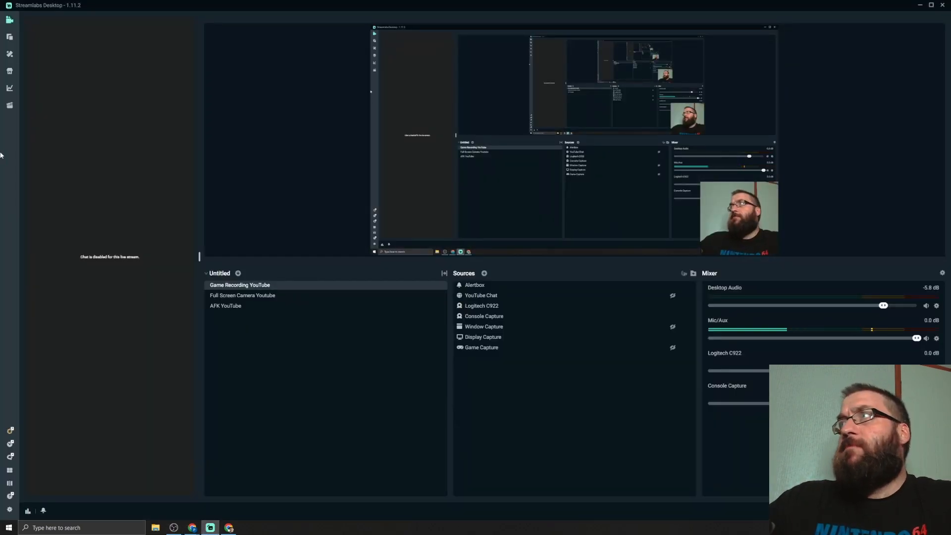
left_click(11, 470)
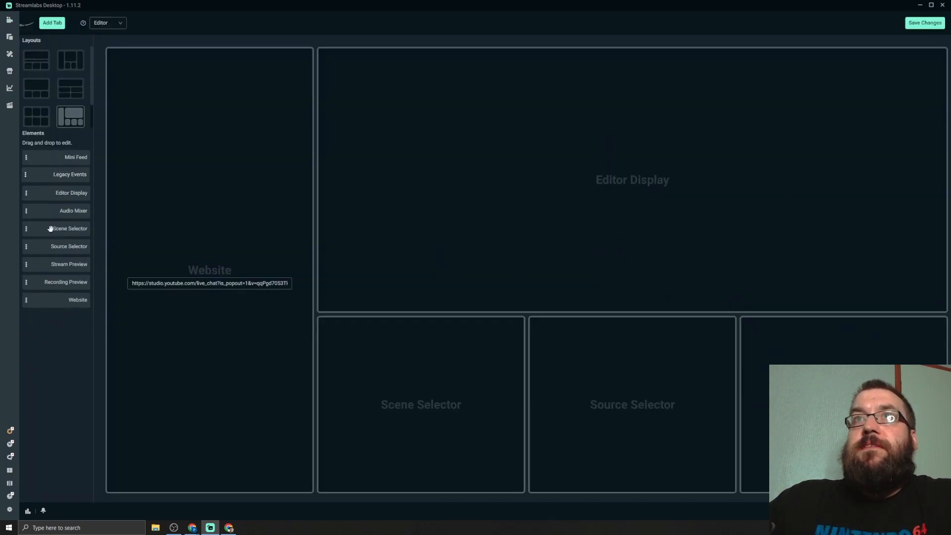
left_click_drag(58, 300, 195, 291)
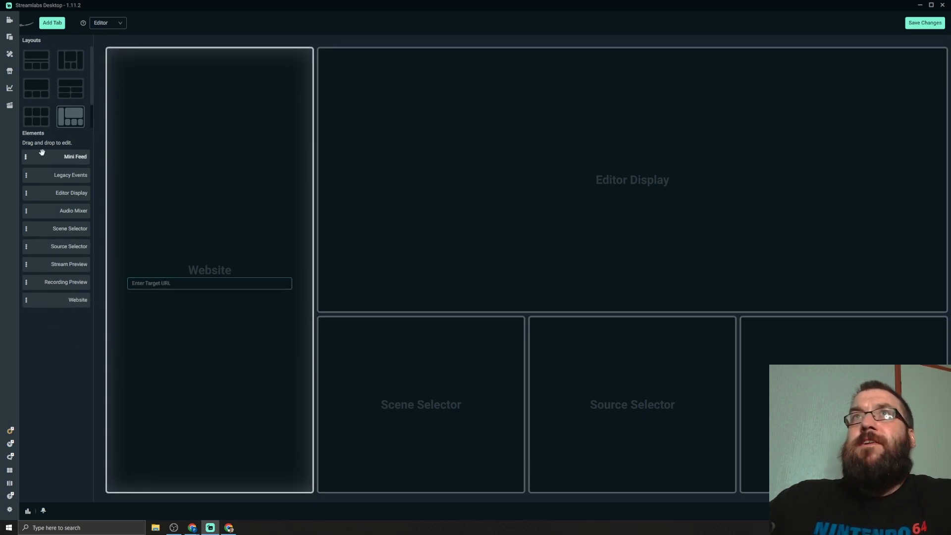
left_click(163, 285)
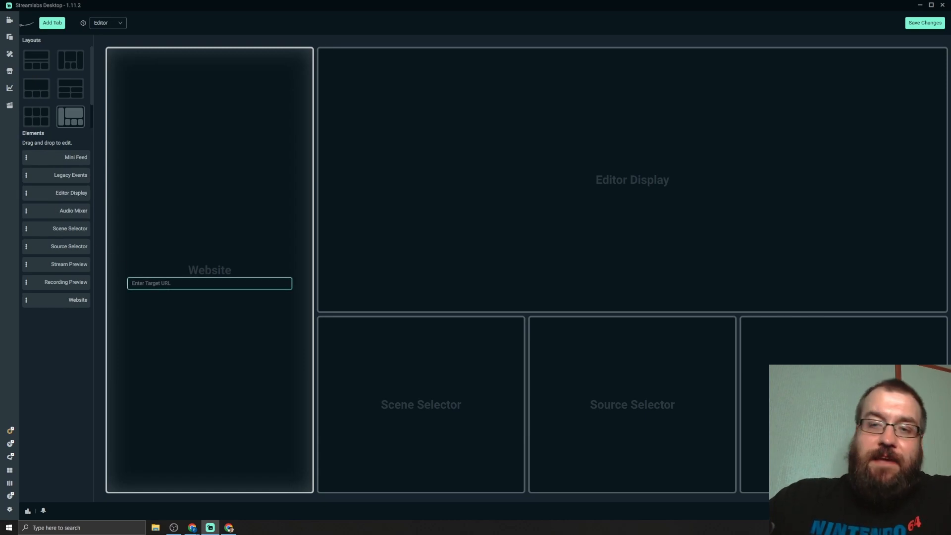
key("ctrl+v")
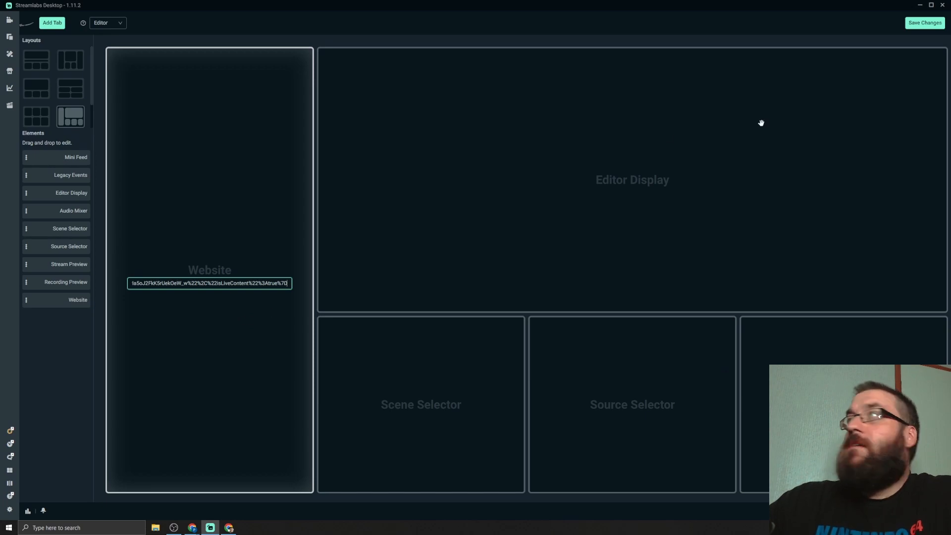
left_click(920, 23)
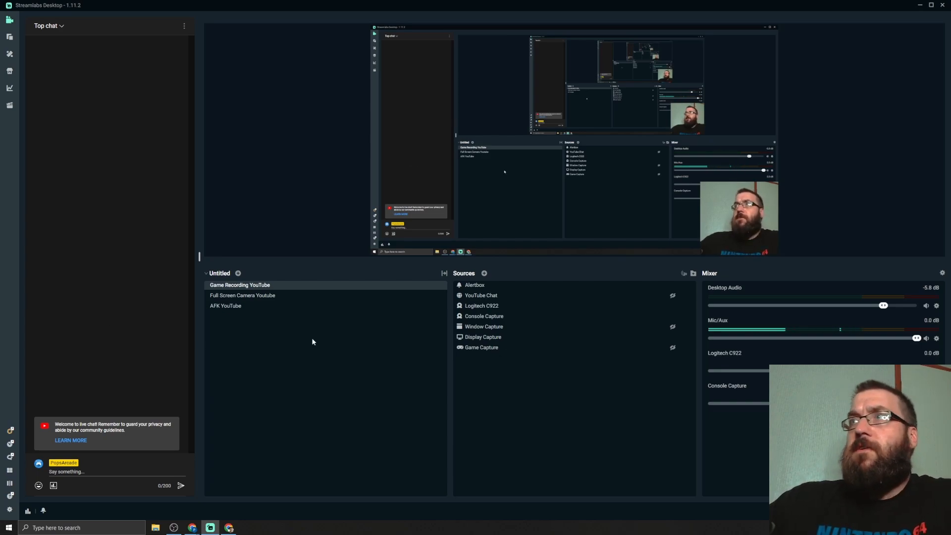
Replace the YouTube Chat browser source's URL with the copied live chat link and make the source visible
double_click(505, 296)
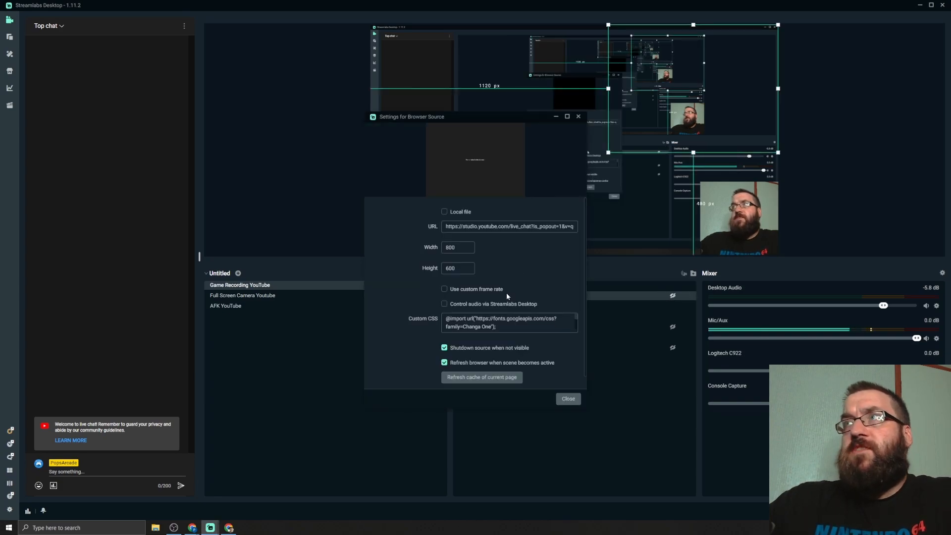
left_click(455, 226)
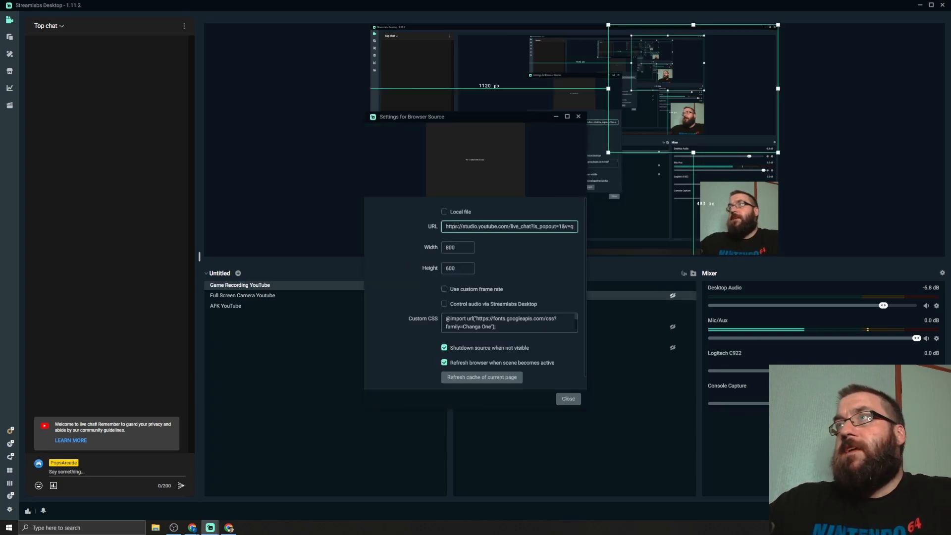
key("ctrl+a")
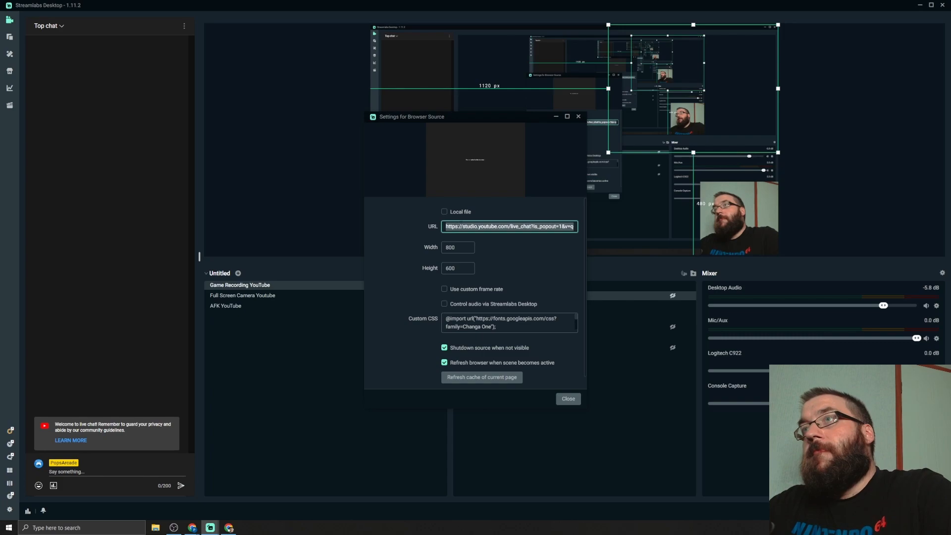
key("ctrl+v")
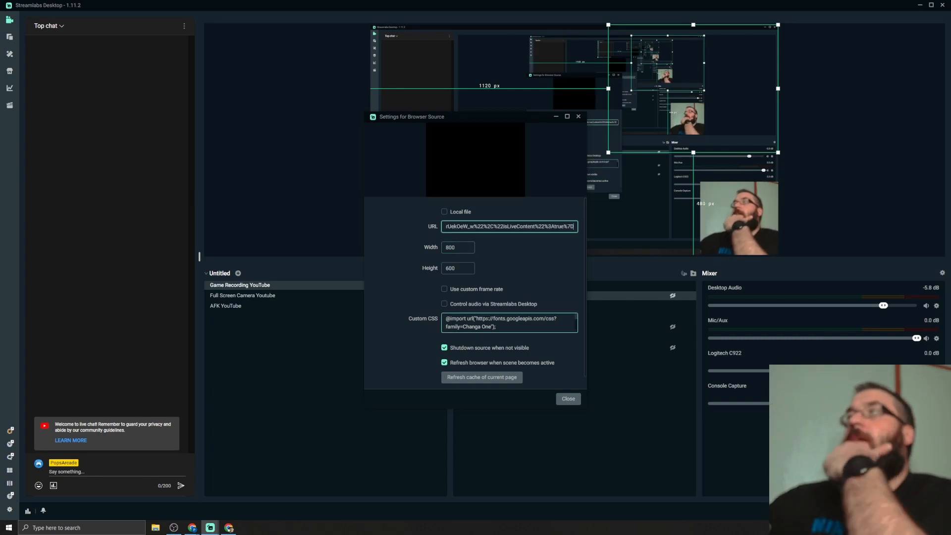
left_click(567, 399)
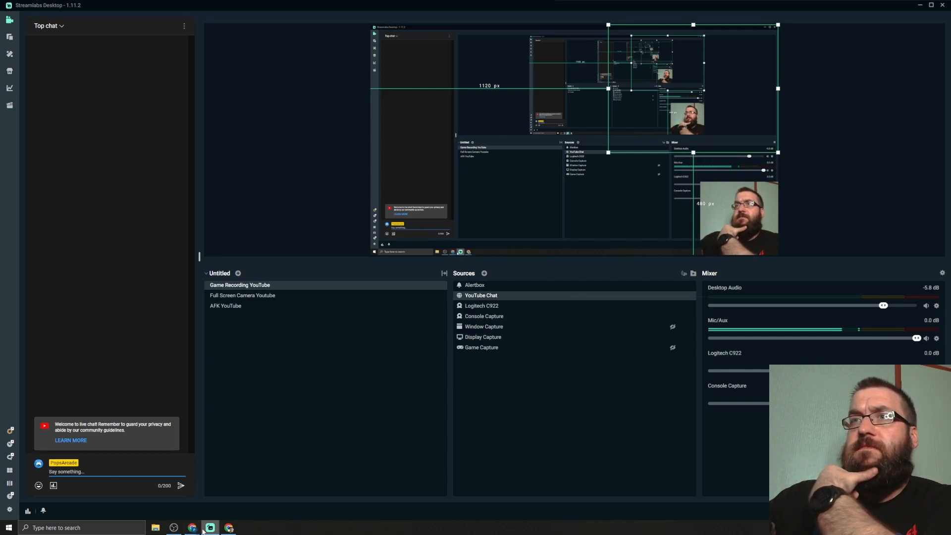
left_click(529, 296)
double_click(529, 295)
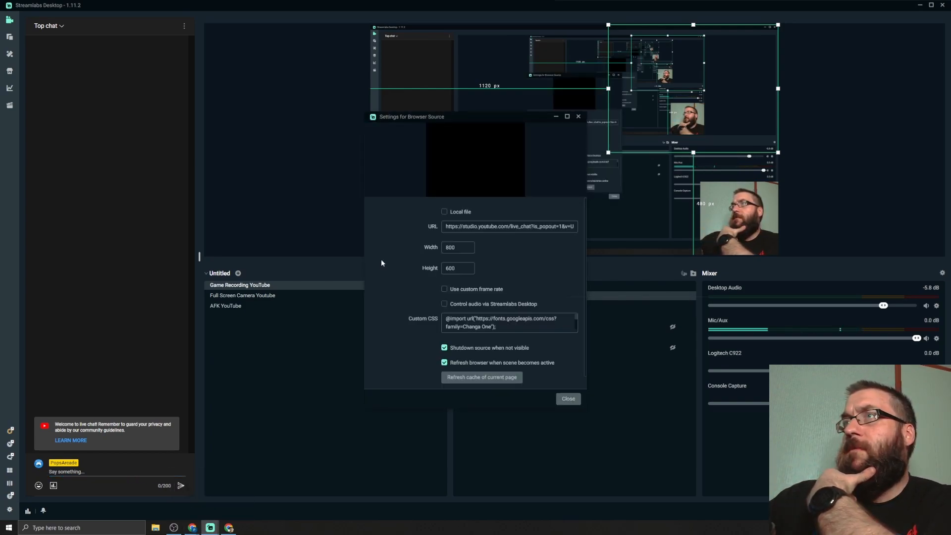
left_click(565, 400)
Send the message "Test" in the docked live chat and remove it again
left_click(75, 470)
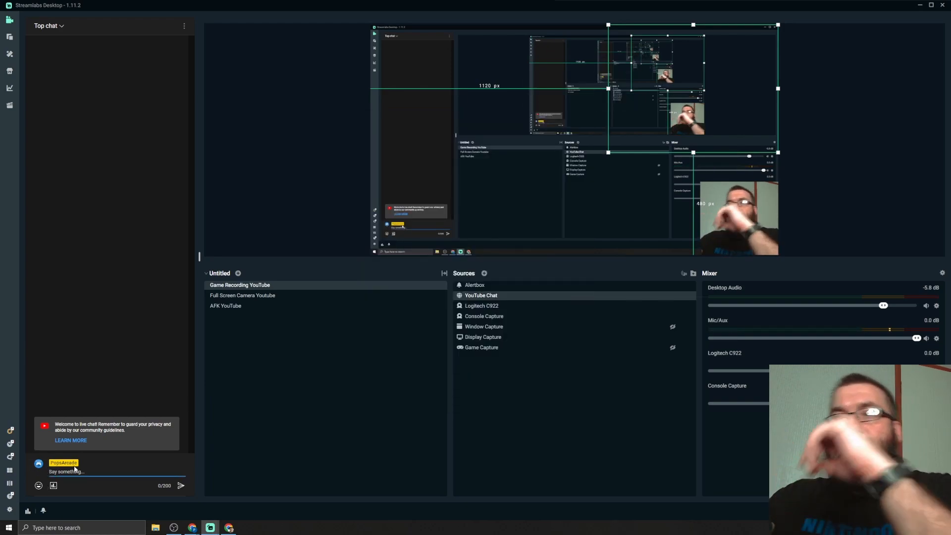
type("T")
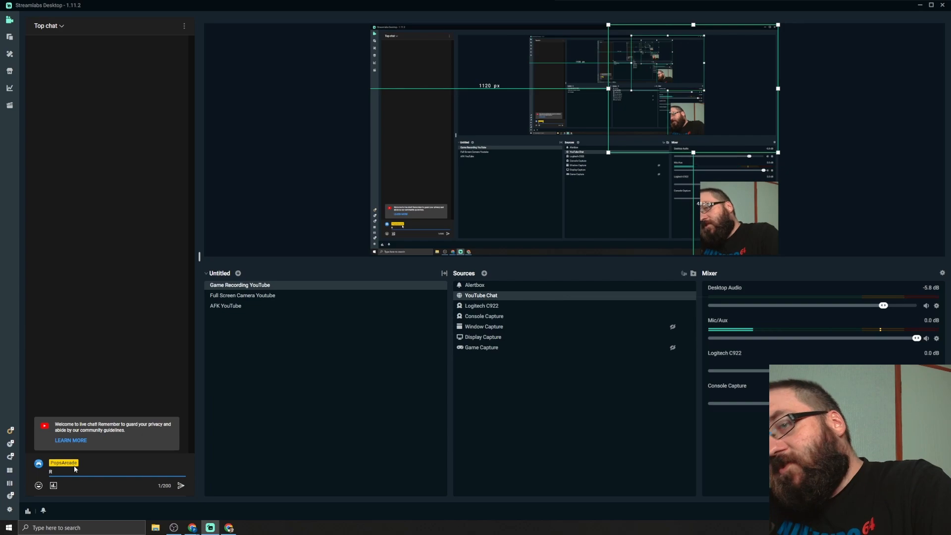
type("est")
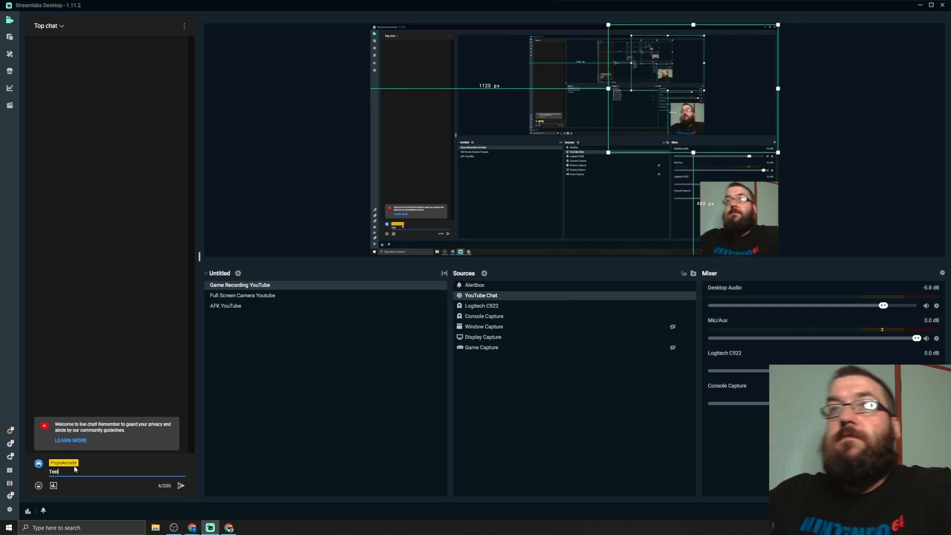
key("Return")
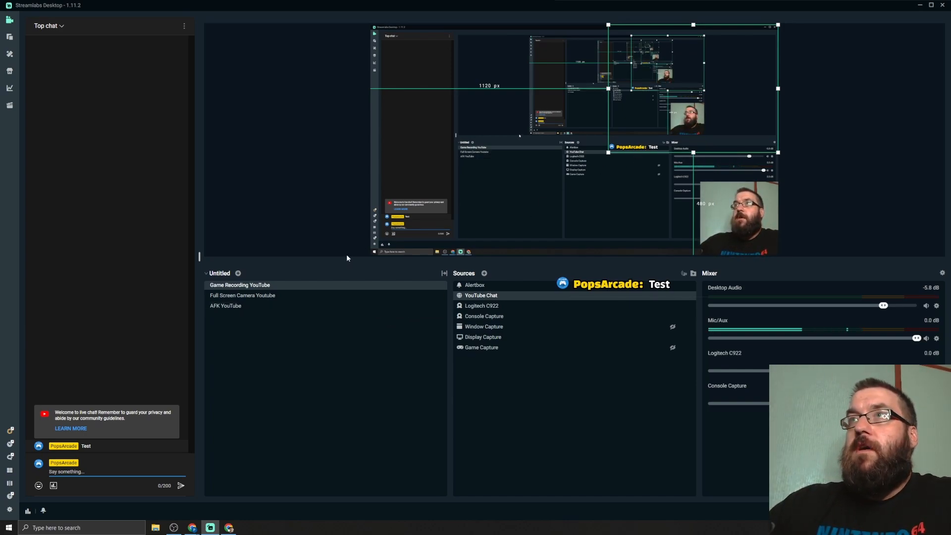
left_click(181, 446)
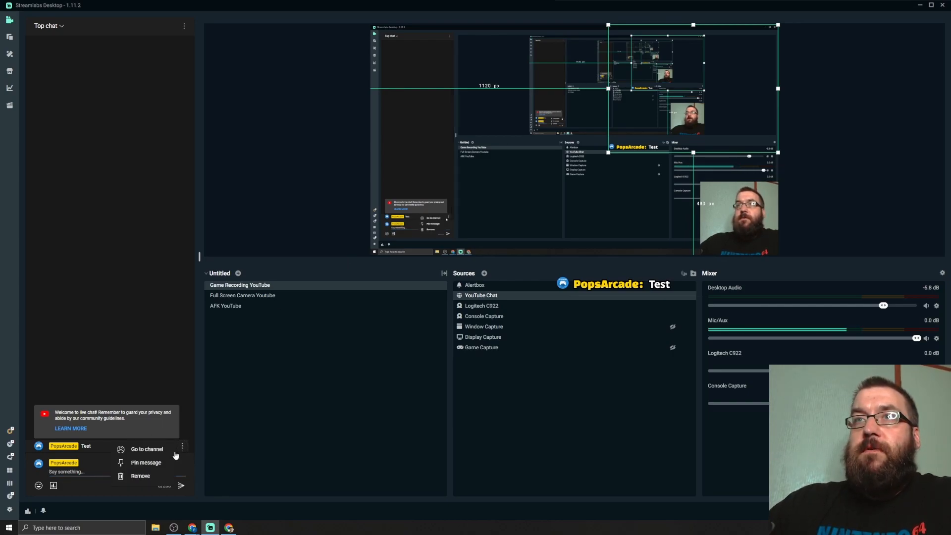
left_click(141, 475)
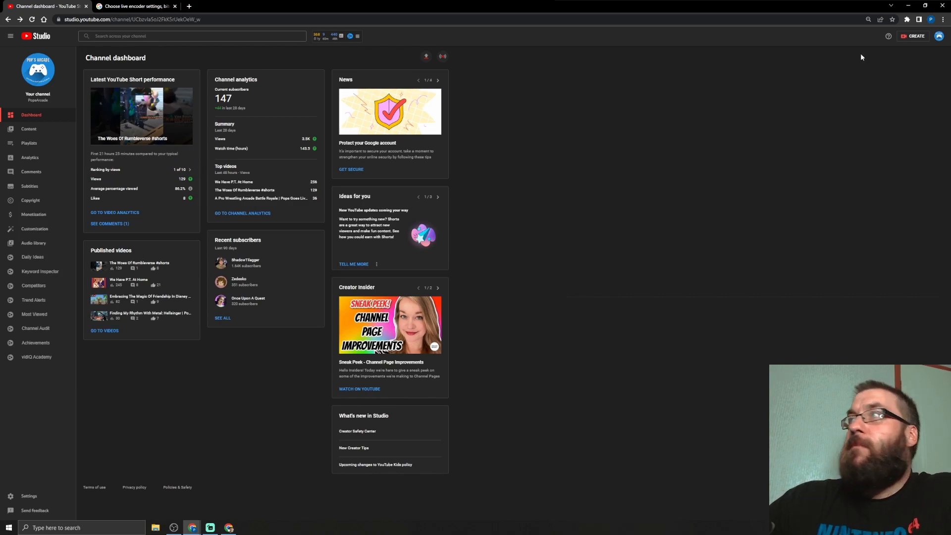
In YouTube Studio in Chrome, go to the live streaming manager and open the scheduled Deathloop stream
left_click(901, 39)
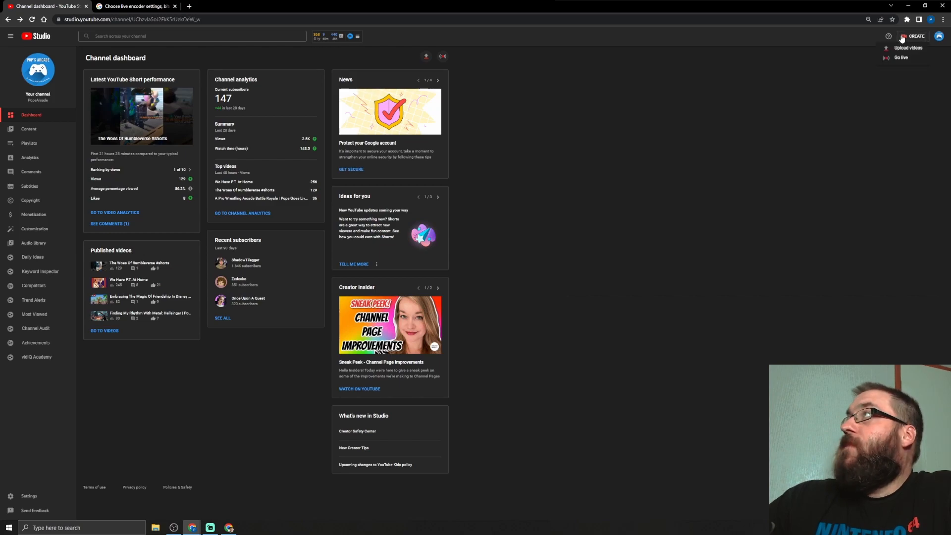
left_click(895, 58)
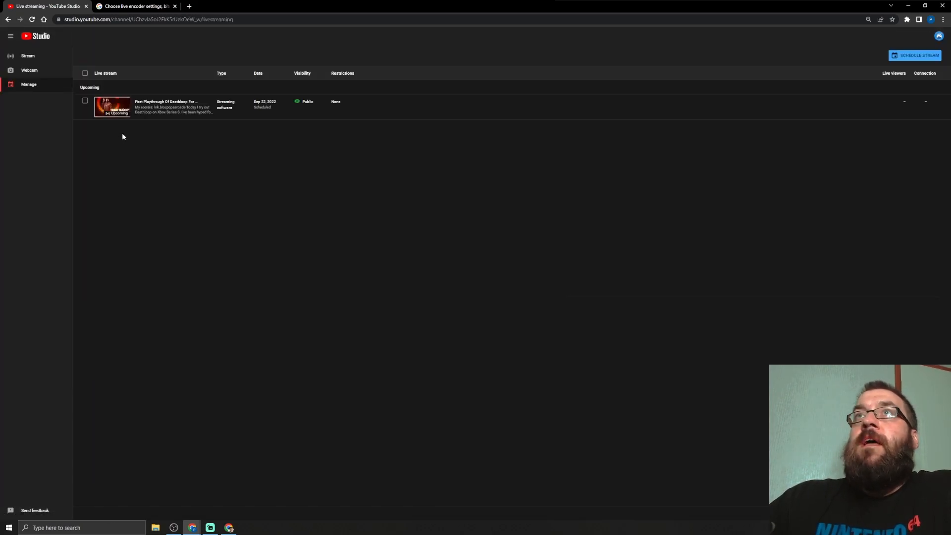
left_click(173, 103)
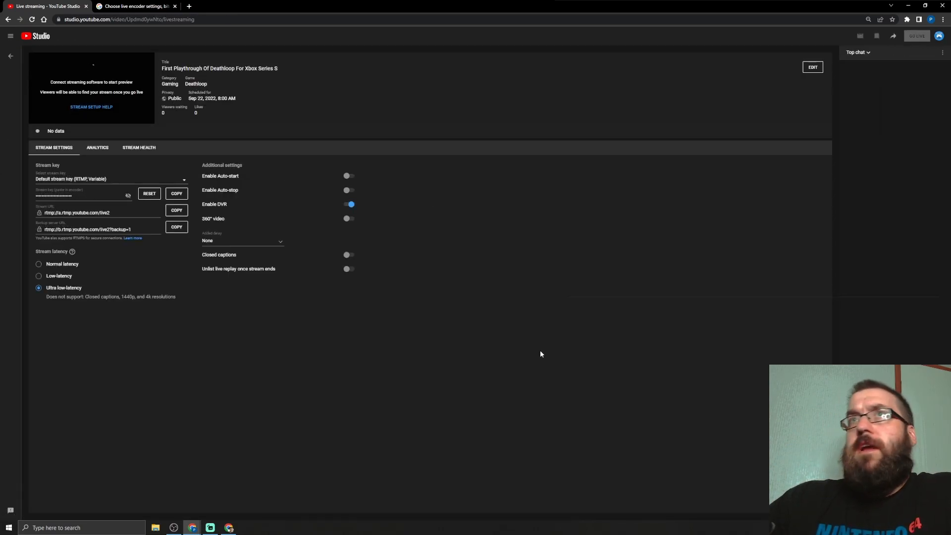
Switch to OBS, open the Stream settings and choose to use a stream key
left_click(210, 527)
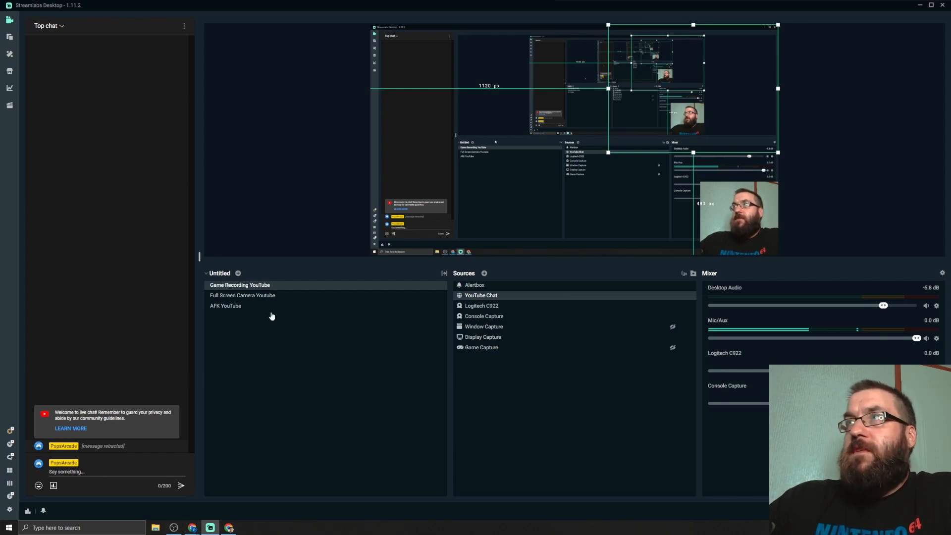
left_click(7, 13)
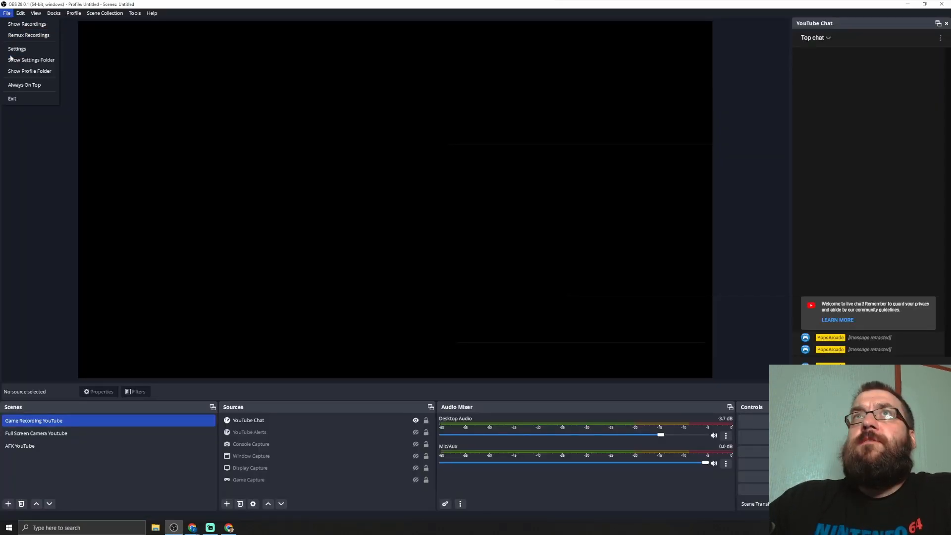
left_click(16, 53)
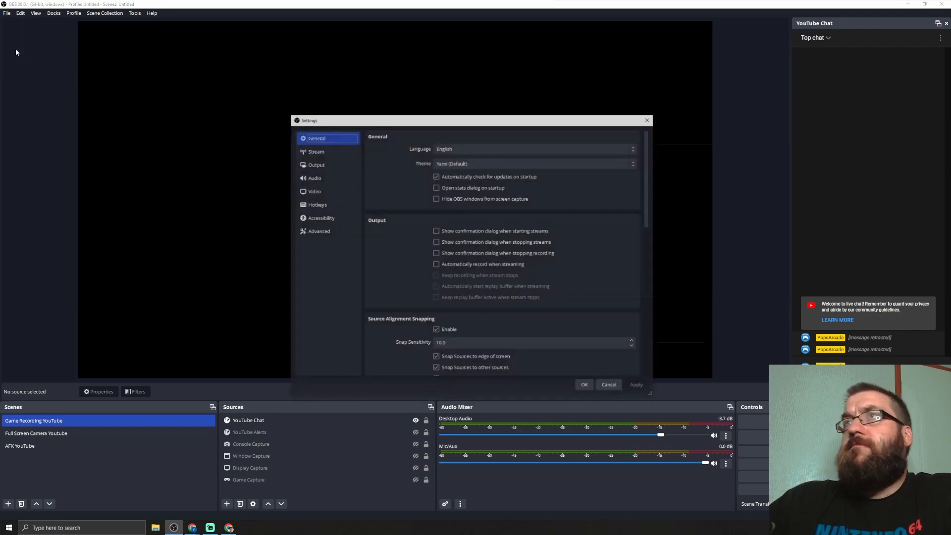
left_click(325, 152)
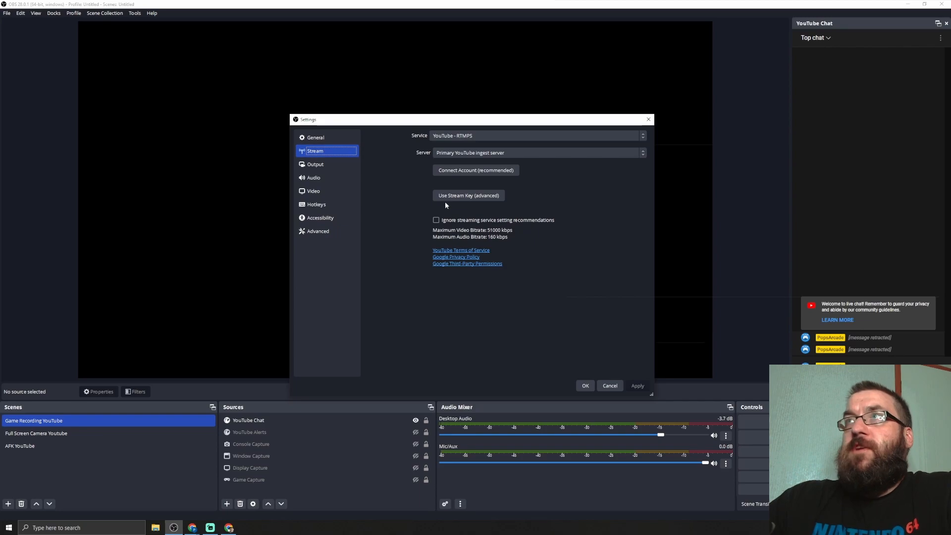
left_click(470, 196)
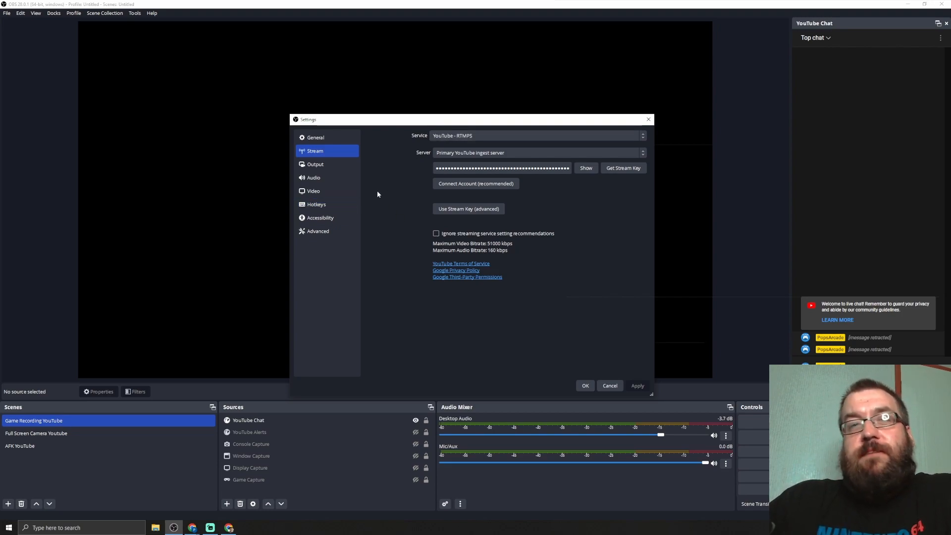
Expand the full list of streaming services and choose YouTube - RTMPS as the service
left_click(464, 138)
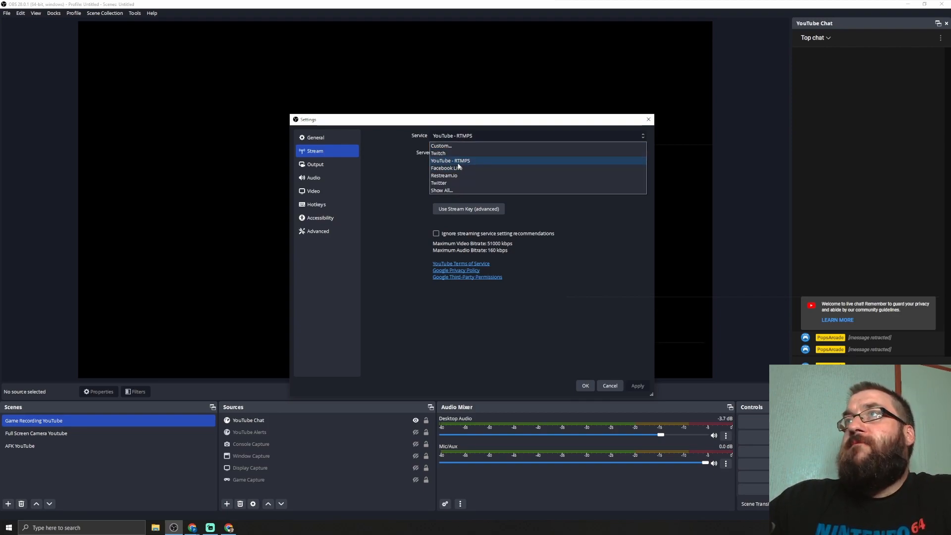
left_click(454, 191)
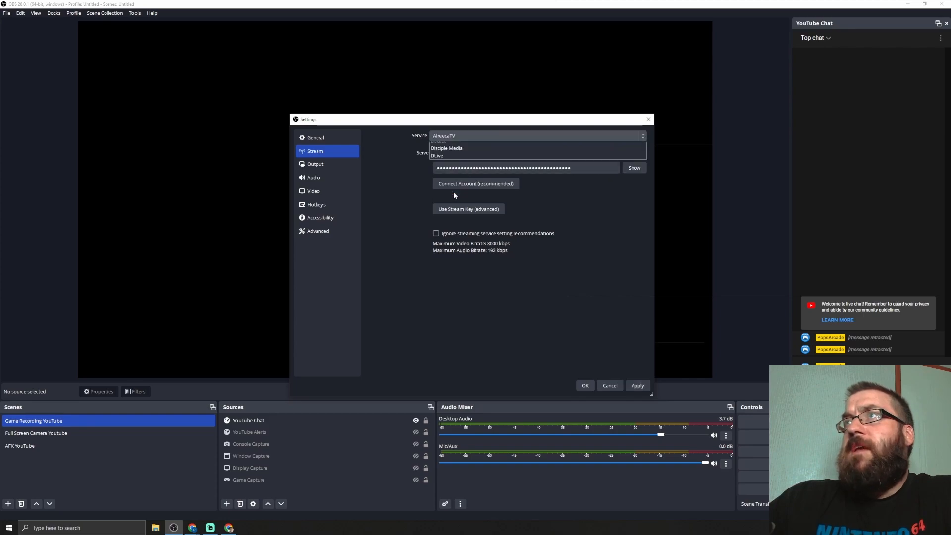
left_click(495, 135)
scroll(484, 240, "down", 15)
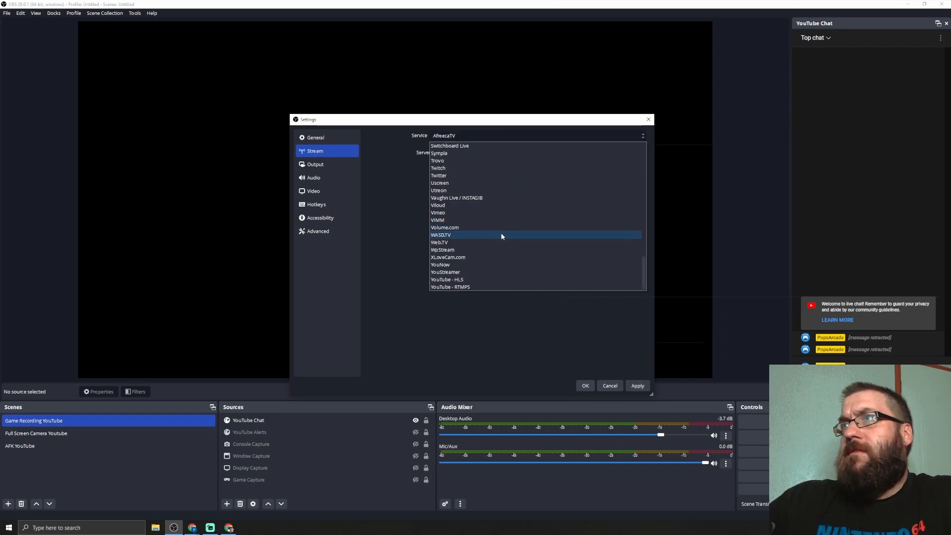
scroll(462, 265, "down", 1)
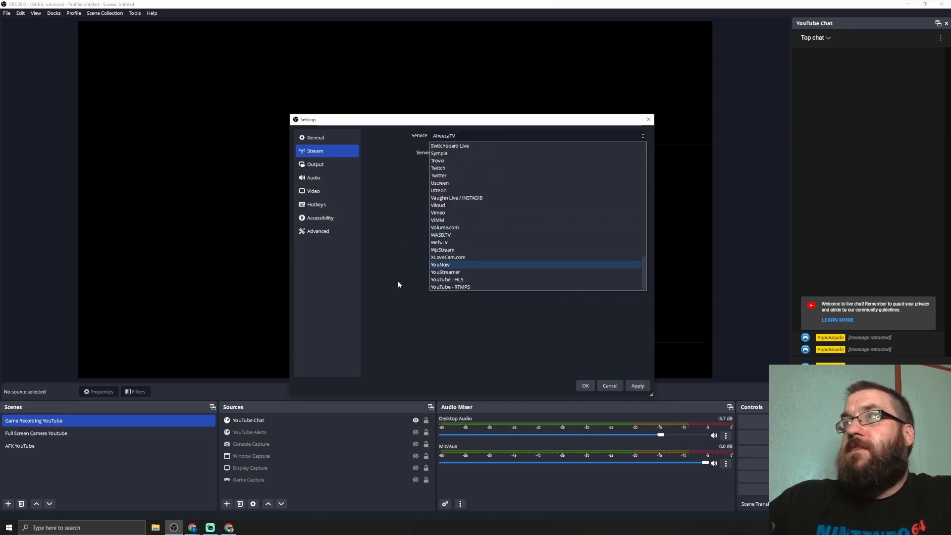
left_click(459, 286)
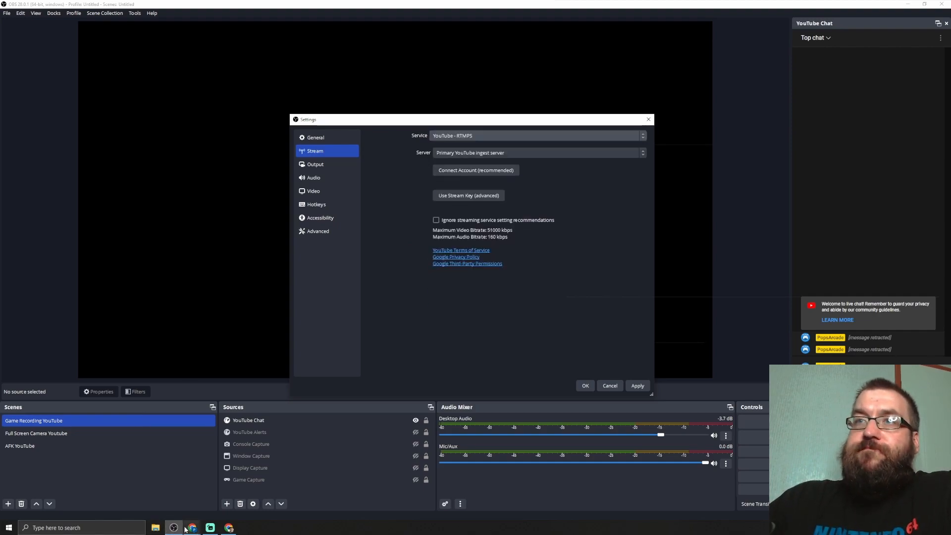
Copy the scheduled Deathloop stream's default stream key from YouTube Studio and return to the OBS settings
mouse_move(186, 529)
left_click(178, 511)
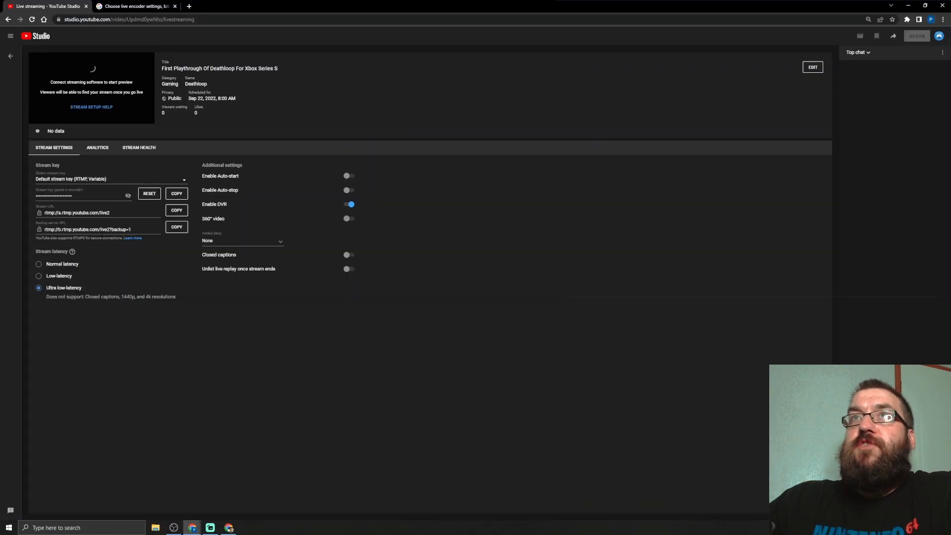
left_click(176, 195)
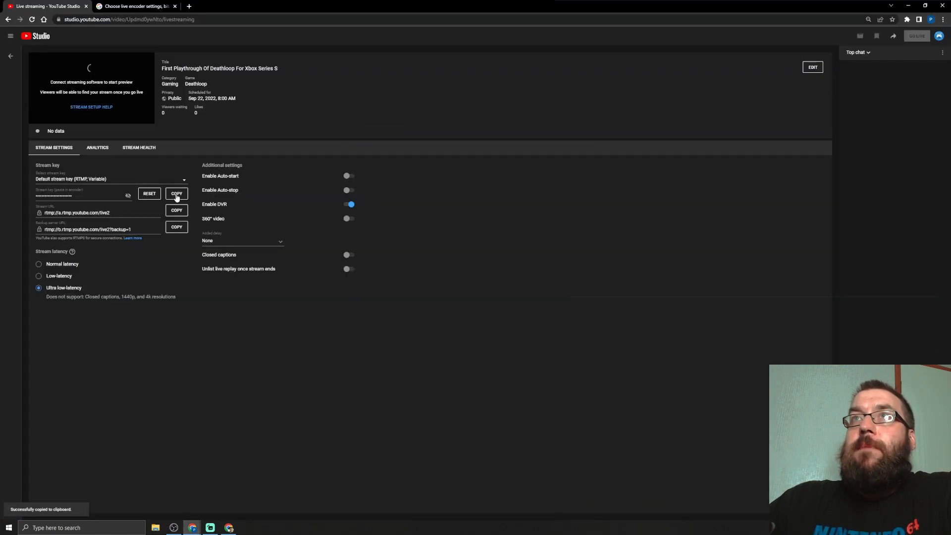
left_click(173, 527)
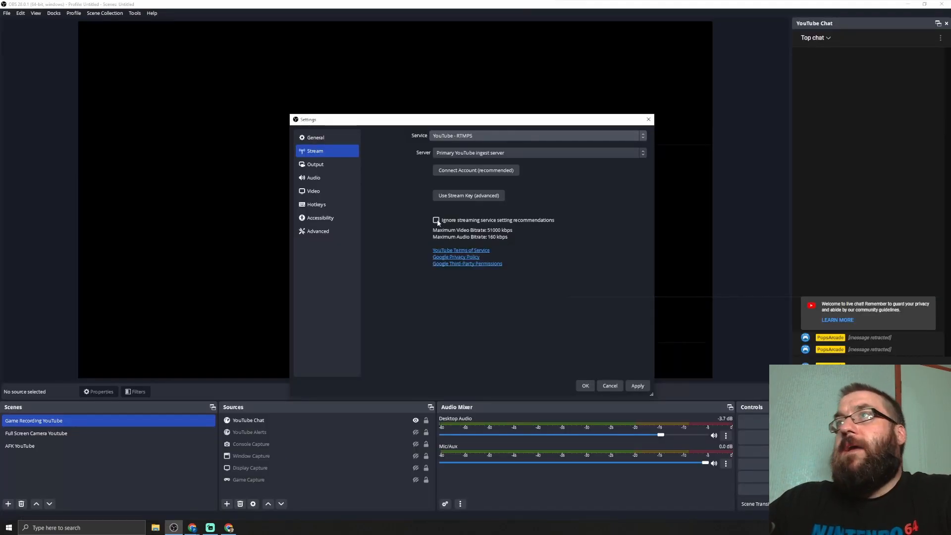
Paste the copied stream key into the OBS Stream settings, clearing any wrong entry first, and save the settings
left_click(453, 193)
left_click(498, 168)
key("ctrl+v")
double_click(499, 166)
double_click(536, 167)
key("BackSpace")
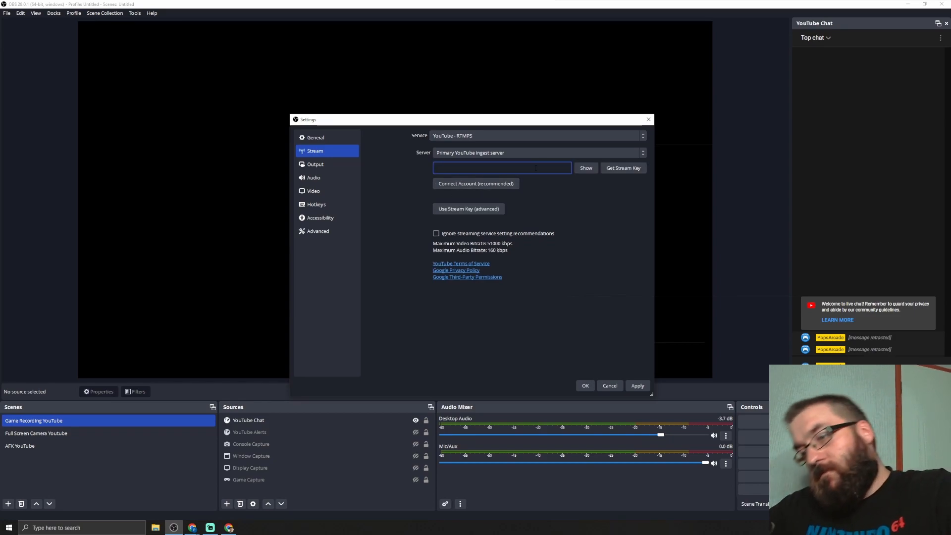
key("ctrl+v")
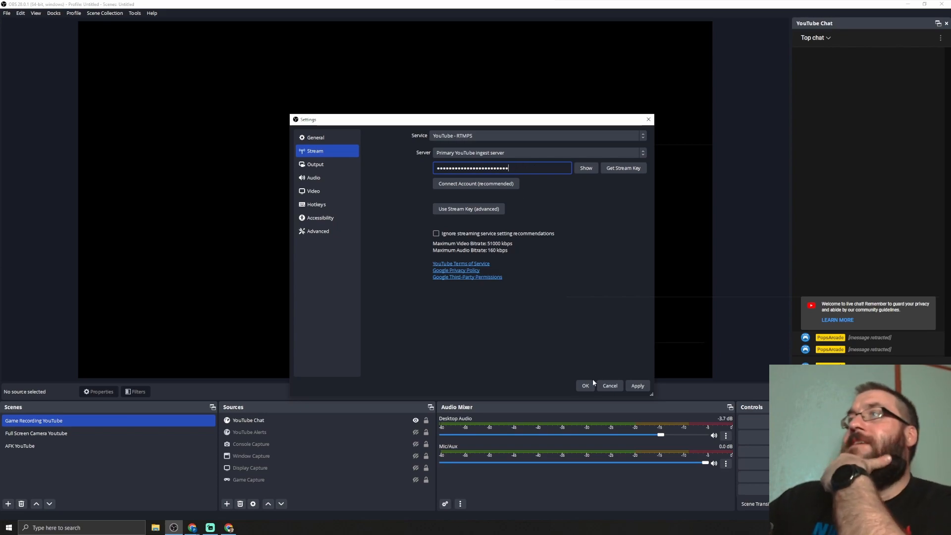
left_click(638, 385)
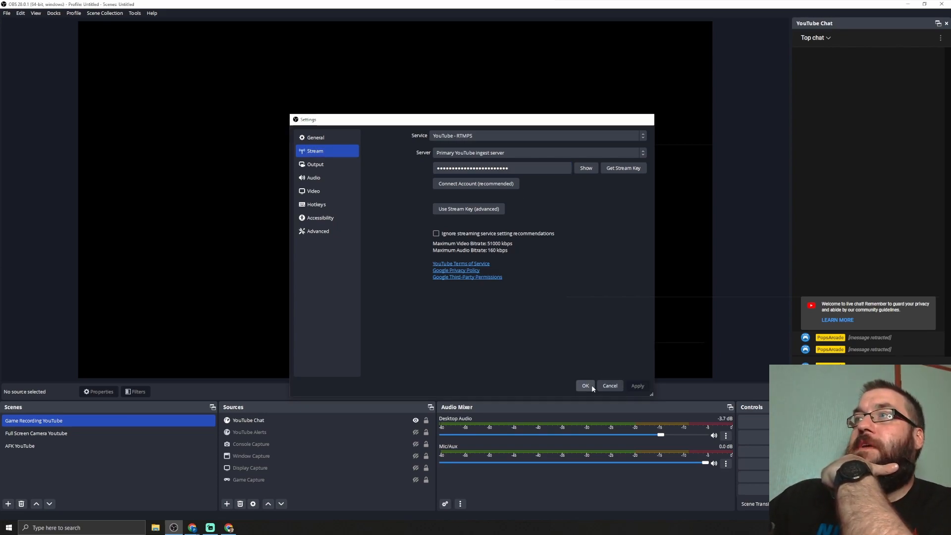
left_click(586, 385)
Switch to Streamlabs Desktop, replace the stream key in the Stream settings with the copied one, and close the settings
left_click(210, 528)
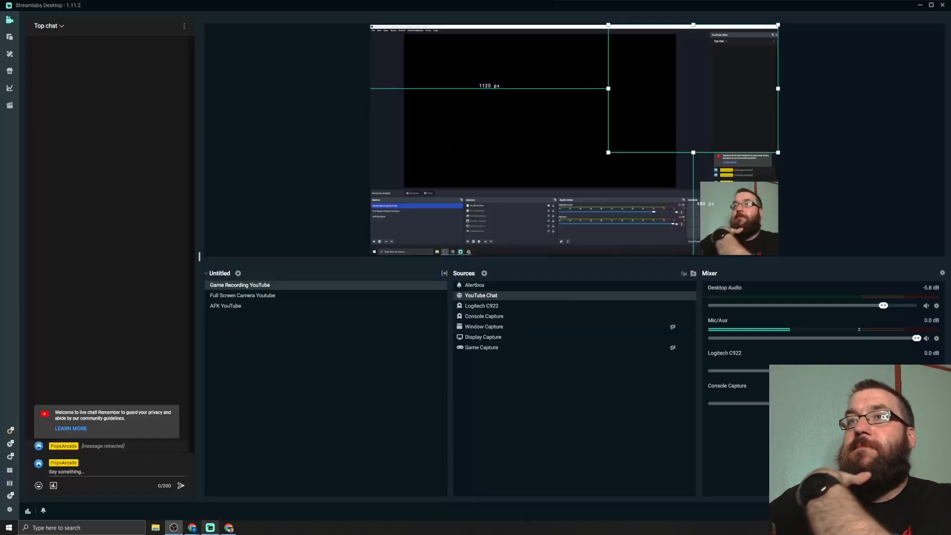
left_click(10, 509)
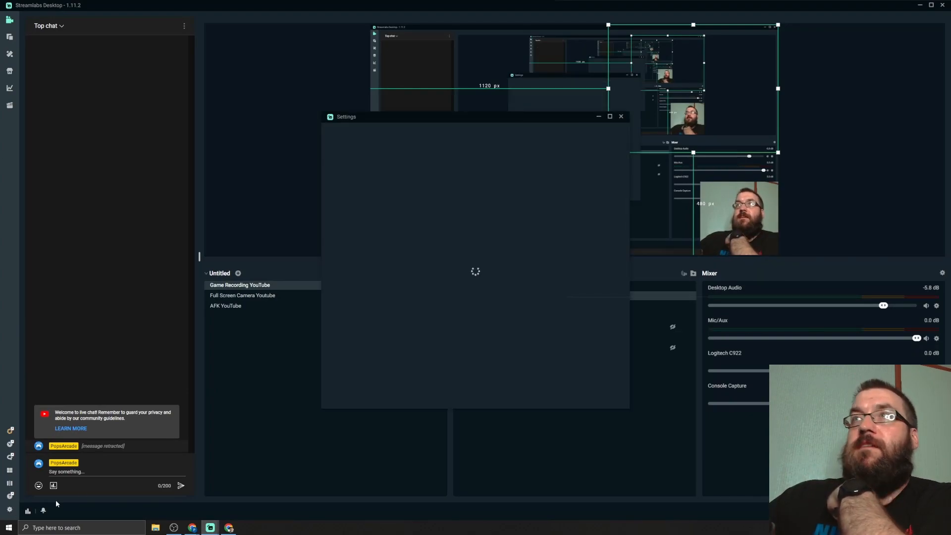
left_click(346, 162)
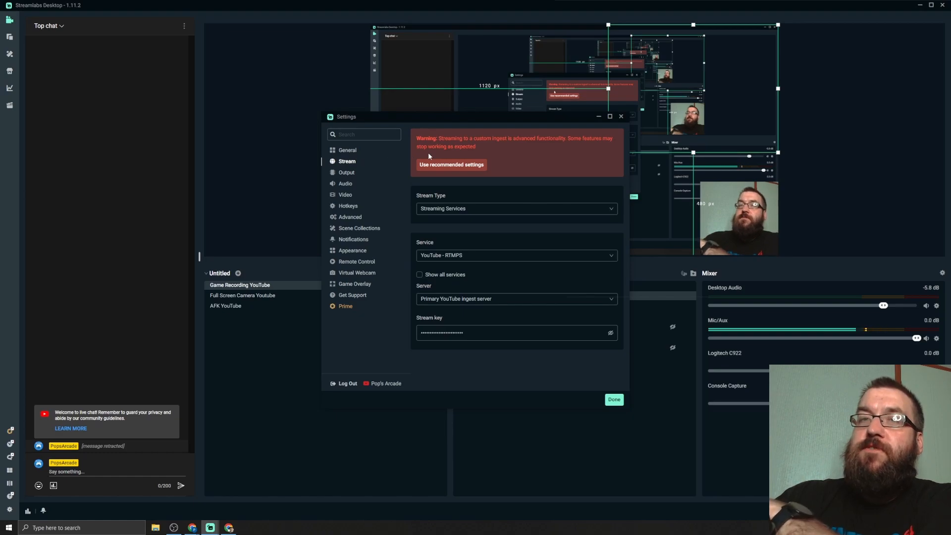
left_click(525, 334)
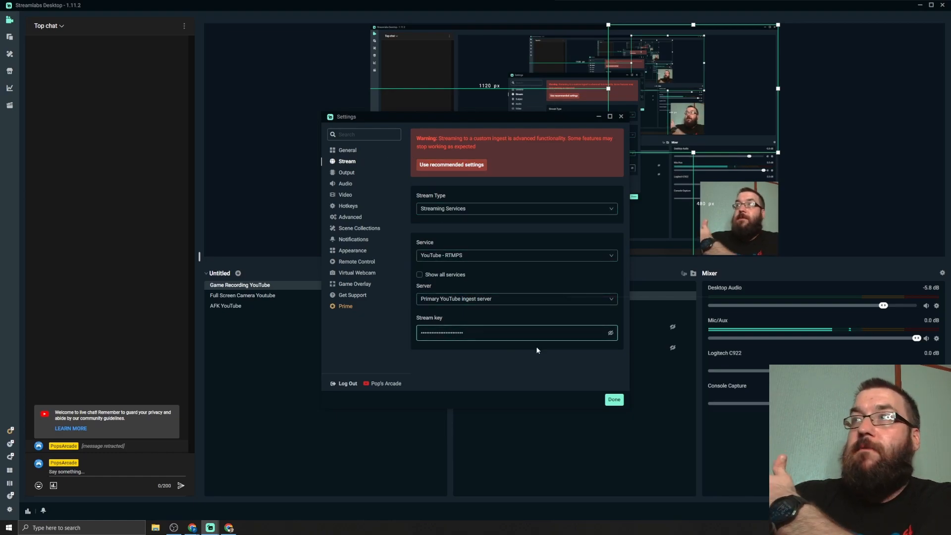
key("ctrl+a")
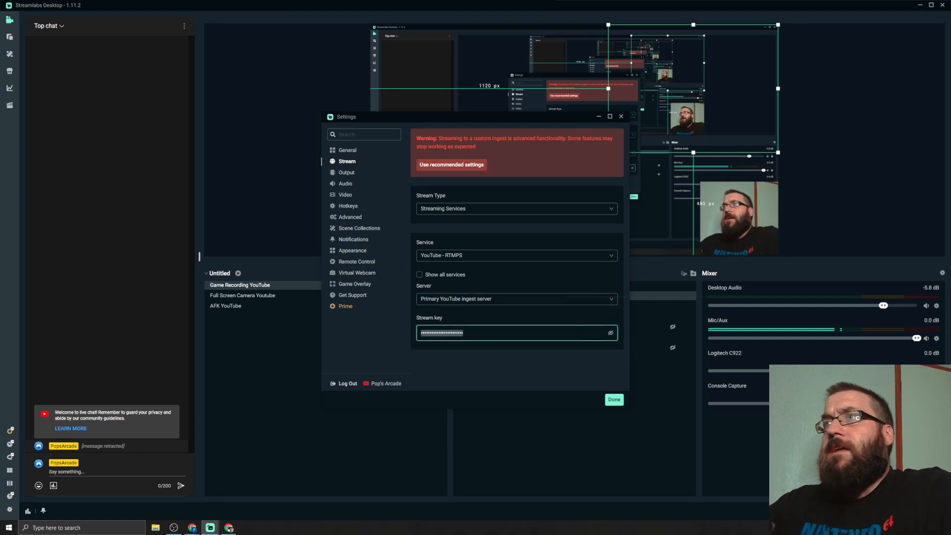
key("BackSpace")
key("ctrl+v")
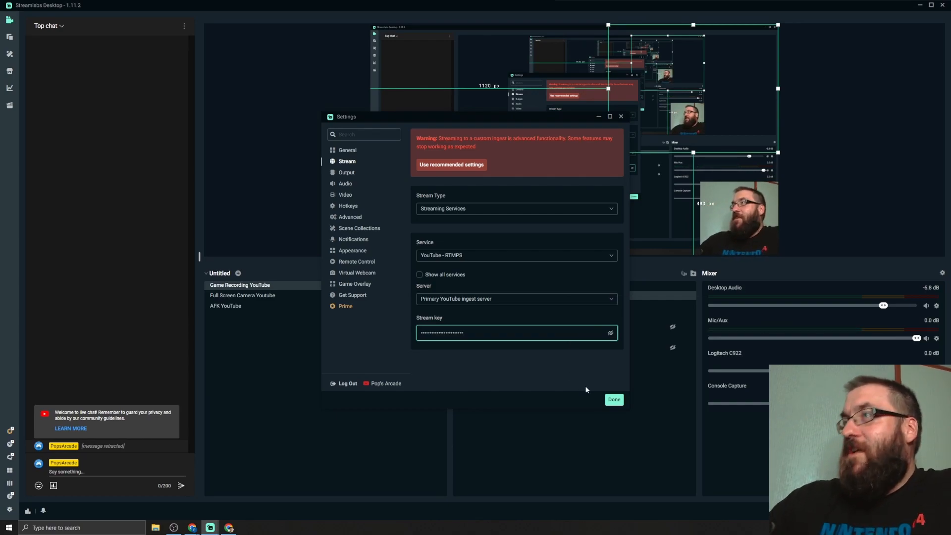
left_click(613, 400)
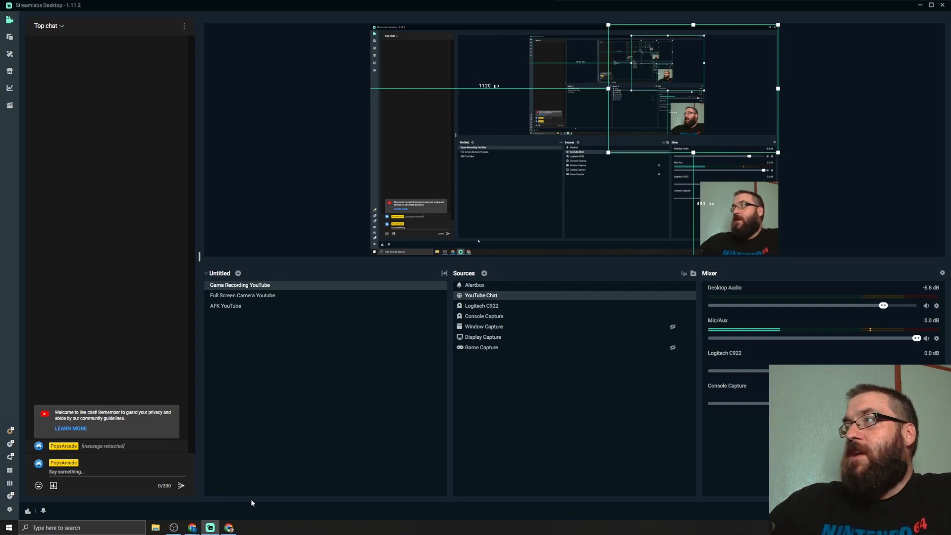
Switch to YouTube Studio in Chrome and set the Deathloop stream's latency to Ultra low-latency
mouse_move(191, 527)
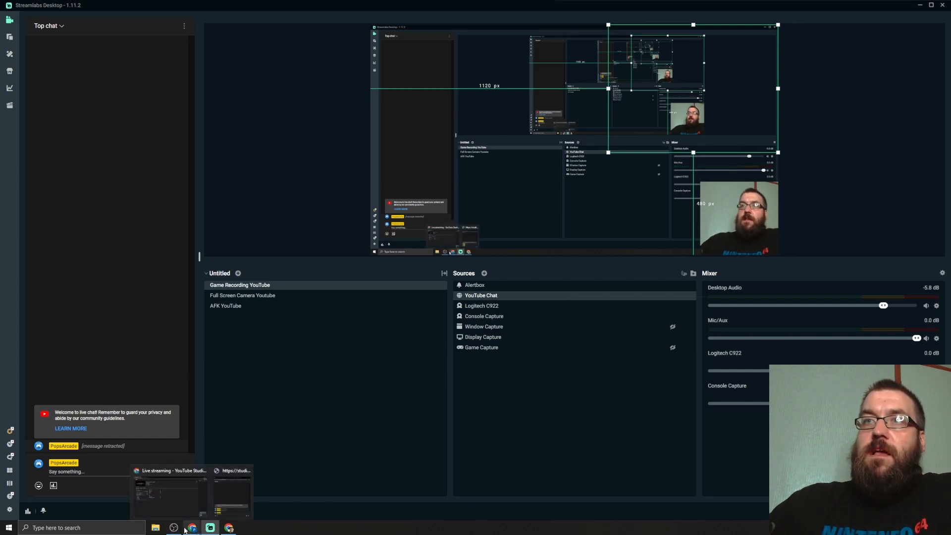
left_click(162, 483)
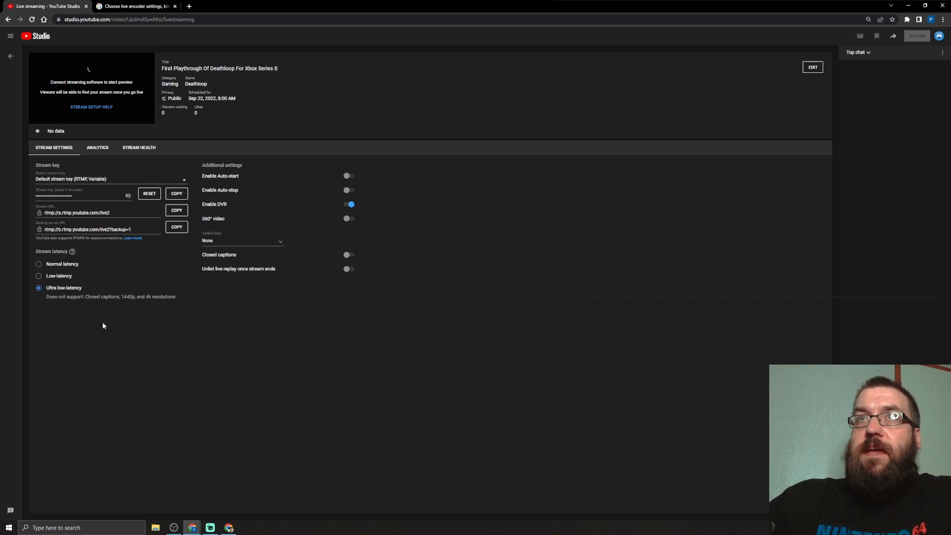
left_click(59, 275)
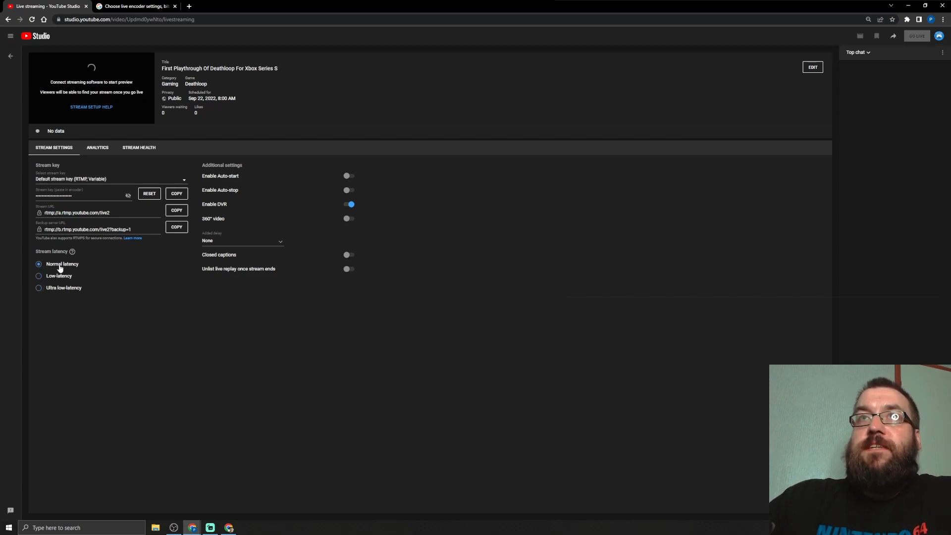
left_click(59, 287)
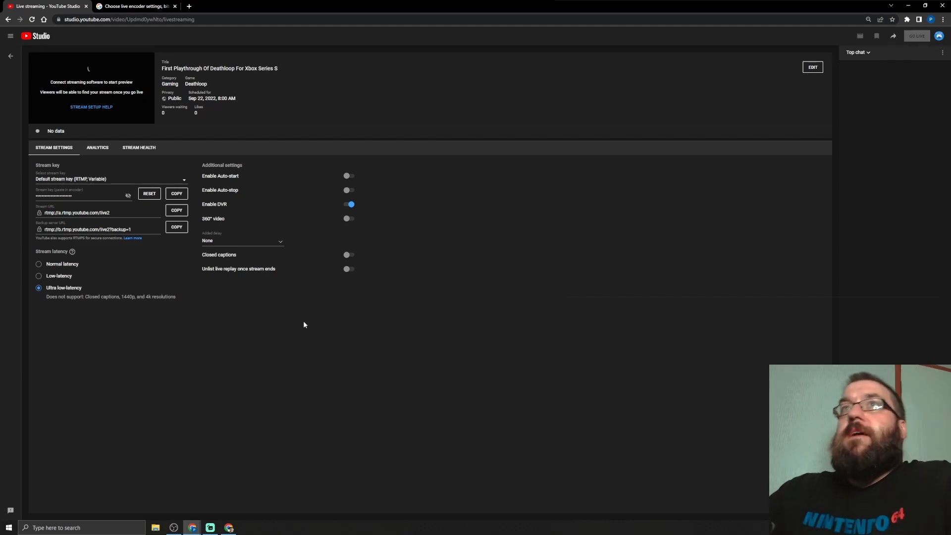
Look through the Deathloop stream's analytics and stream health pages
left_click(99, 147)
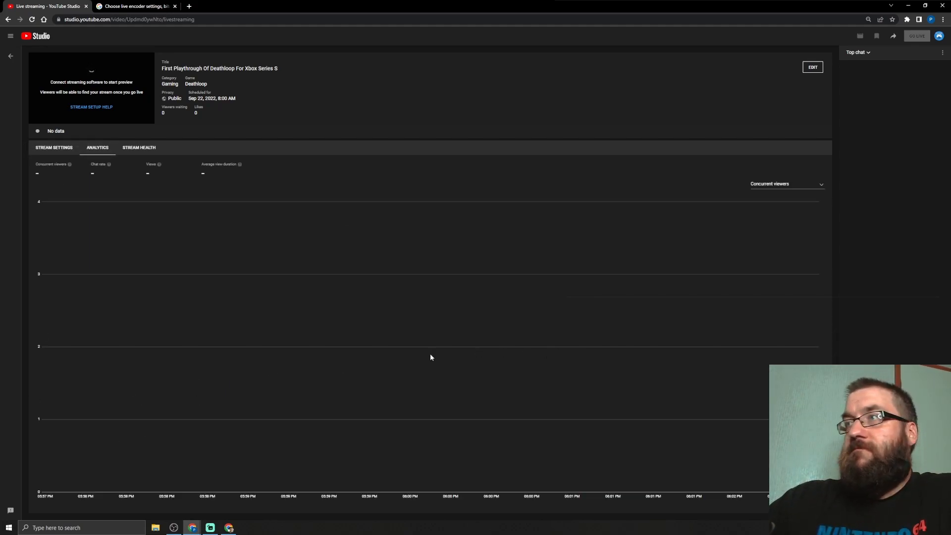
left_click(130, 151)
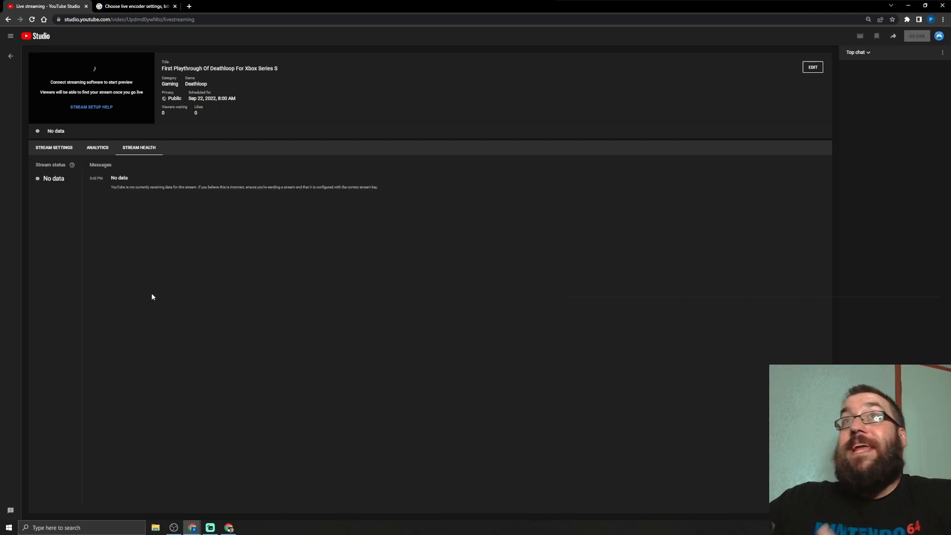
Switch to Streamlabs Desktop to start sending the stream, and return to the stream health page in YouTube Studio
left_click(210, 527)
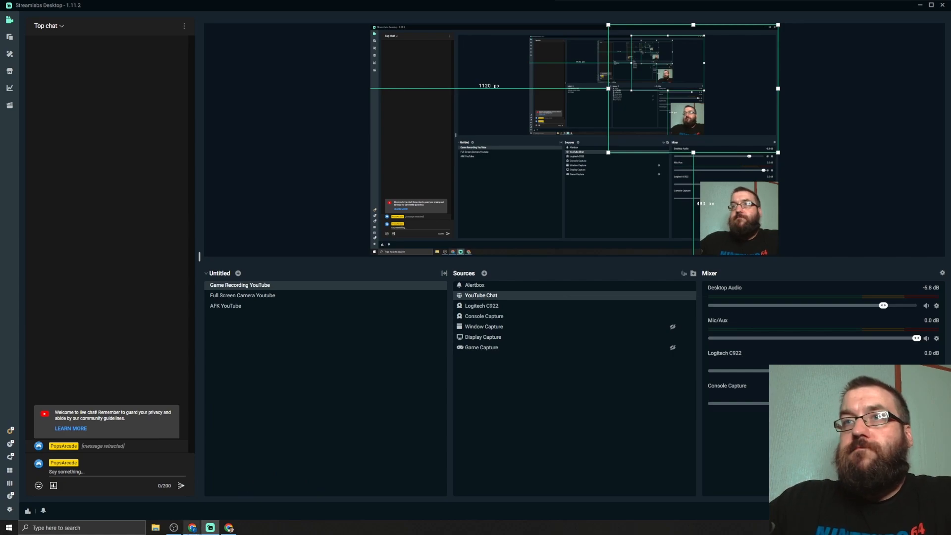
mouse_move(192, 527)
left_click(182, 506)
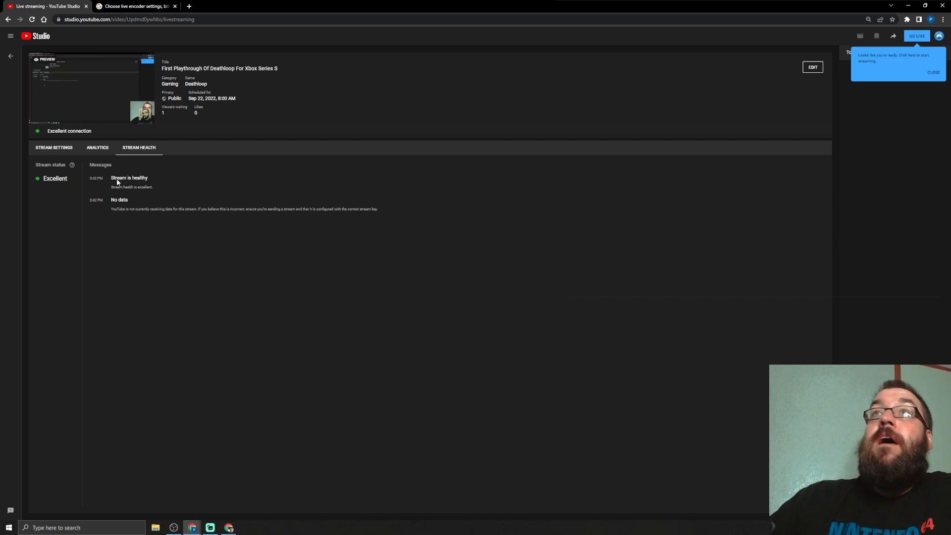
Check the incoming stream preview in full screen and return to the stream health page
mouse_move(114, 120)
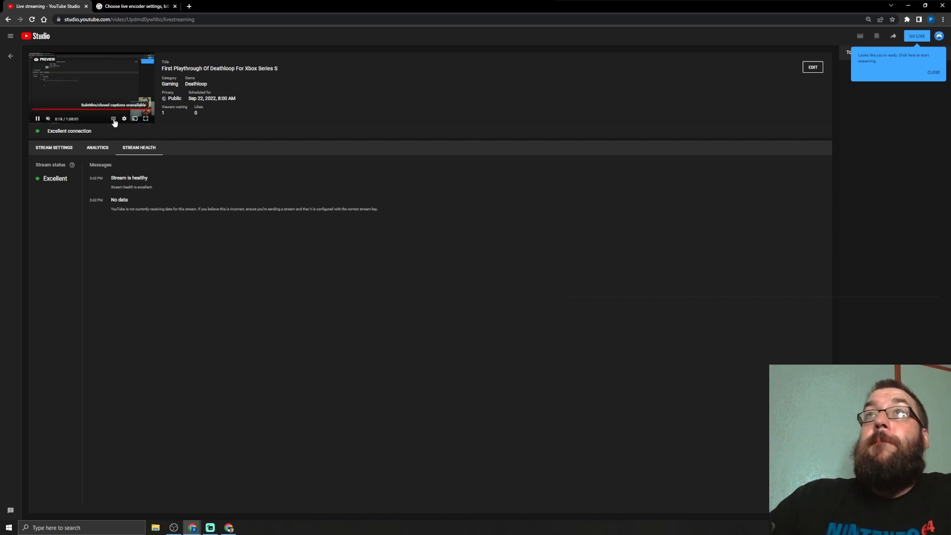
left_click(143, 121)
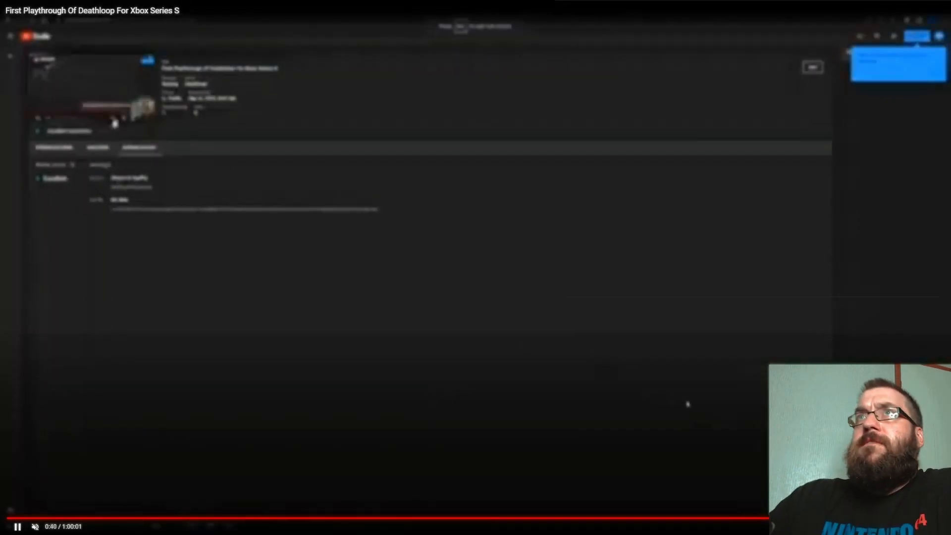
key("Escape")
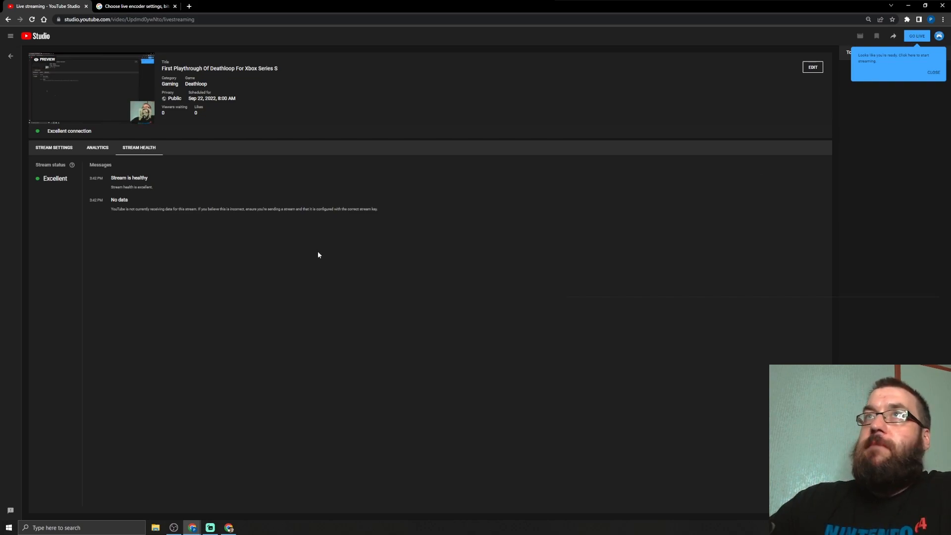
Switch from YouTube Studio back to Streamlabs Desktop
mouse_move(192, 527)
left_click(247, 472)
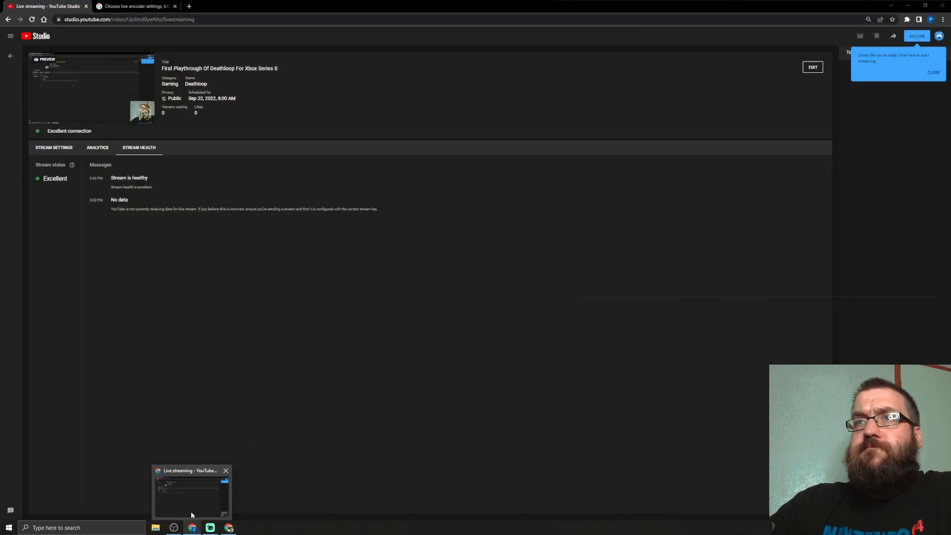
mouse_move(210, 527)
left_click(207, 508)
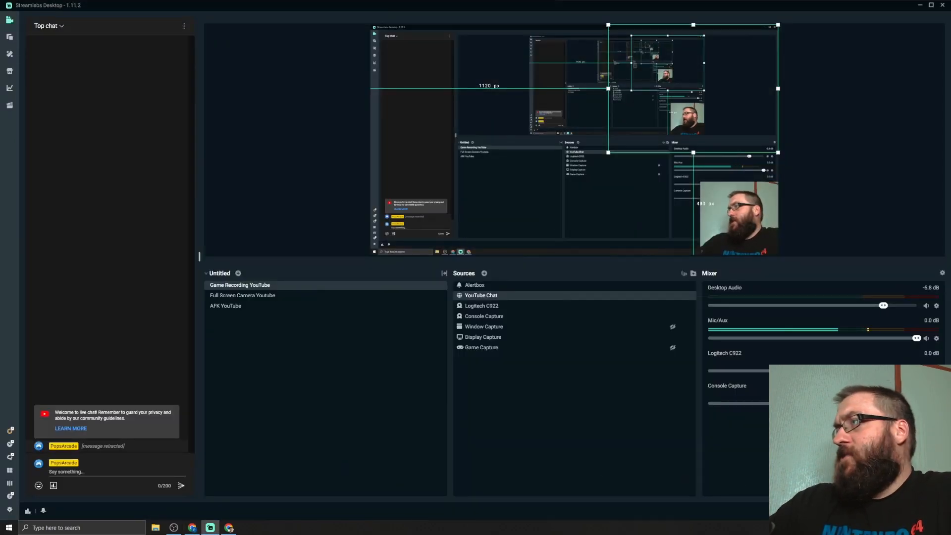